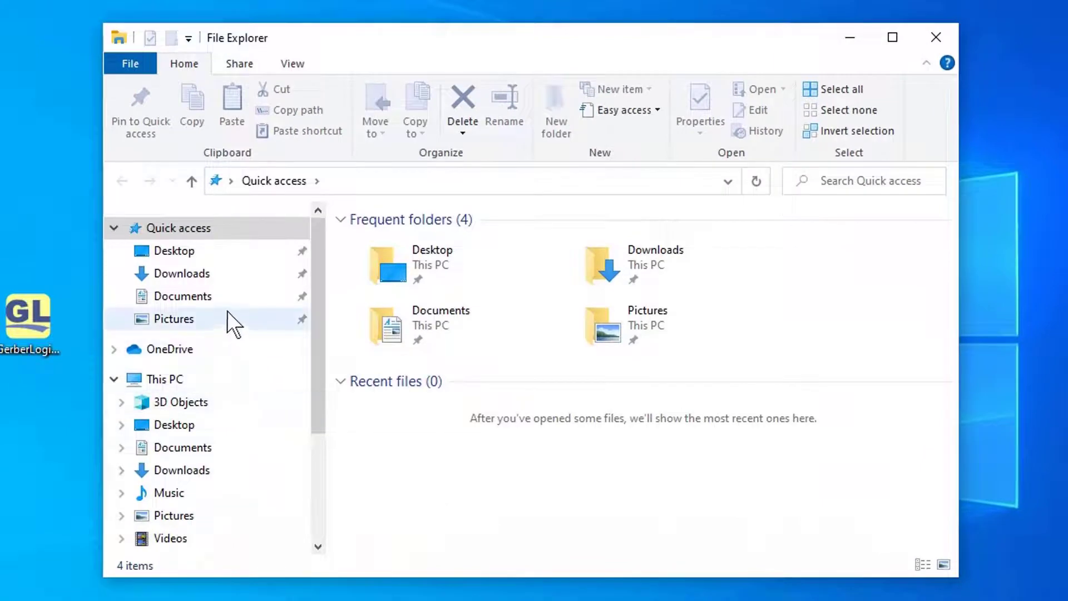
Create a new folder named 123456A in the Documents folder, and minimise the file window
click(200, 300)
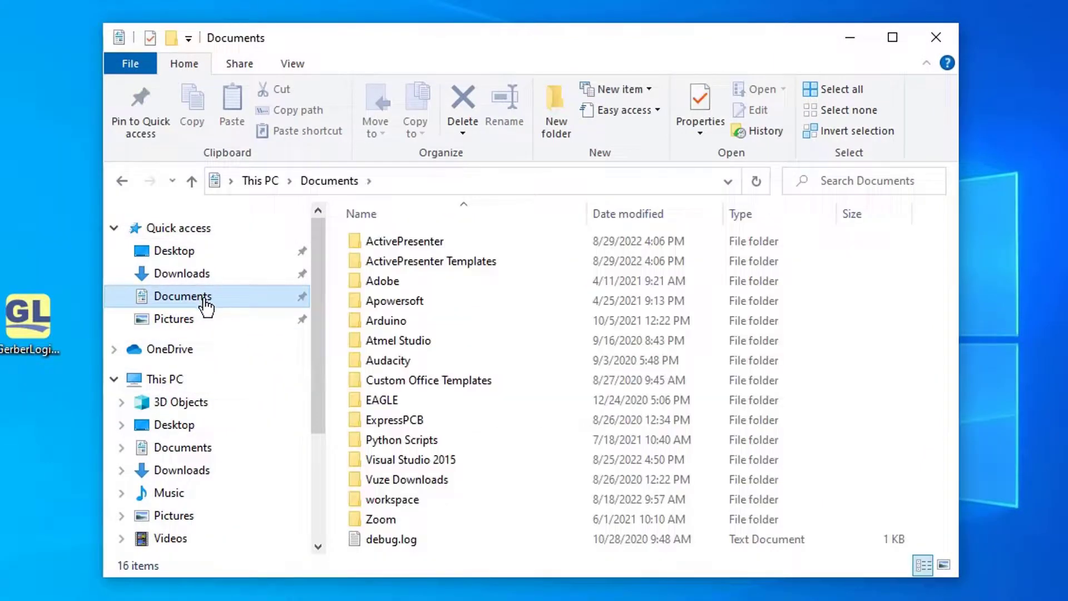
click(551, 117)
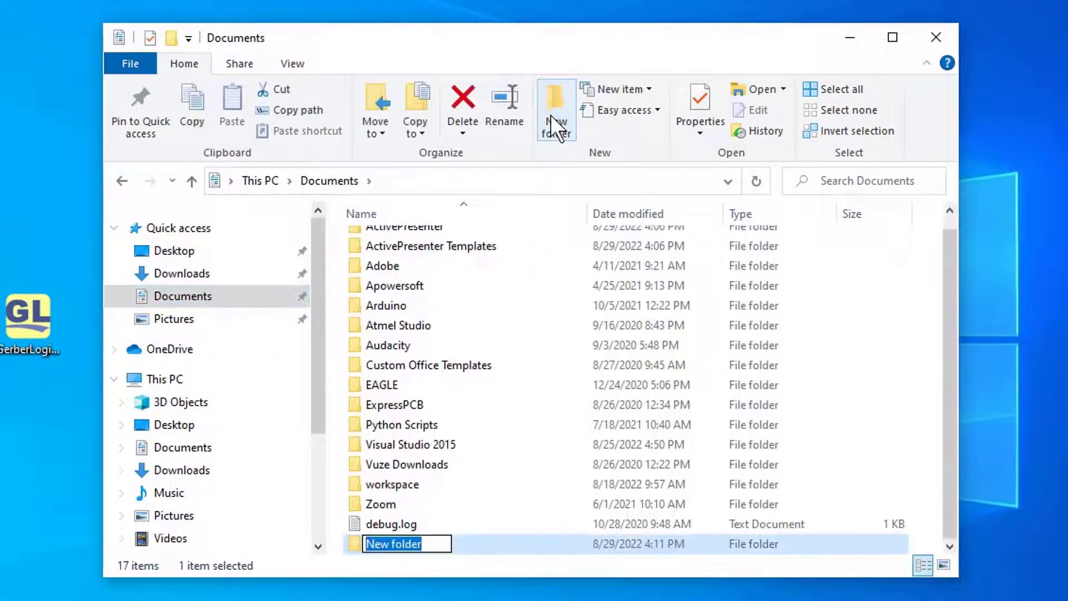
text(123456)
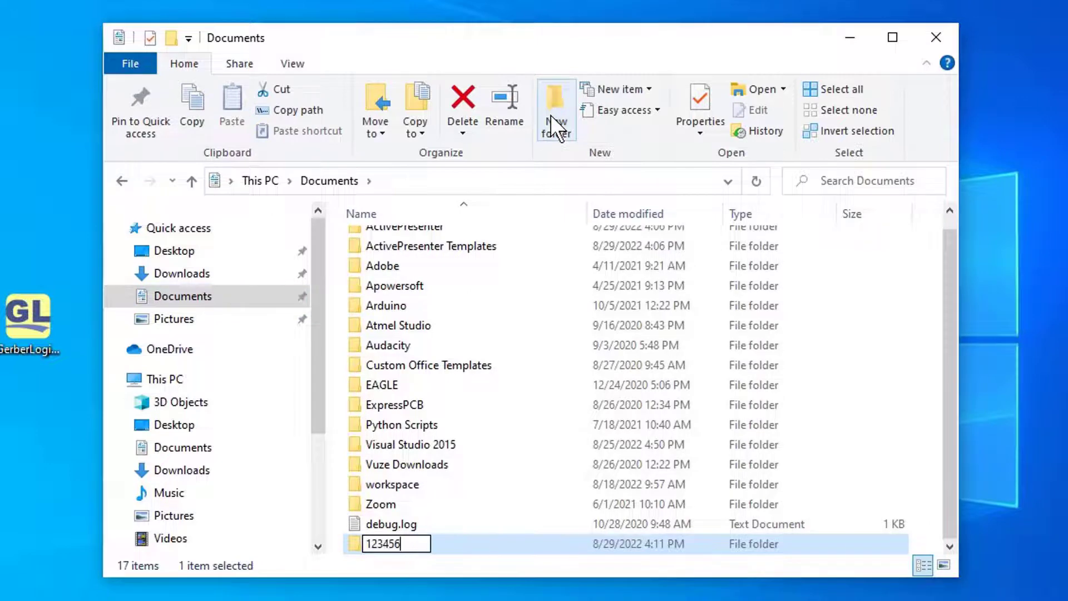
text(A)
key(Return)
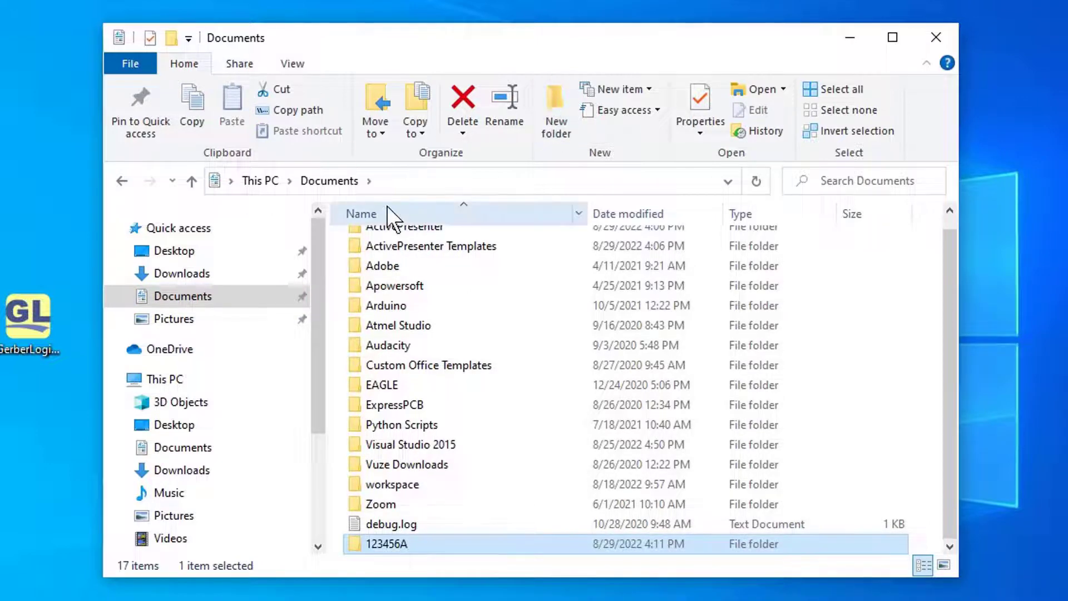
click(851, 39)
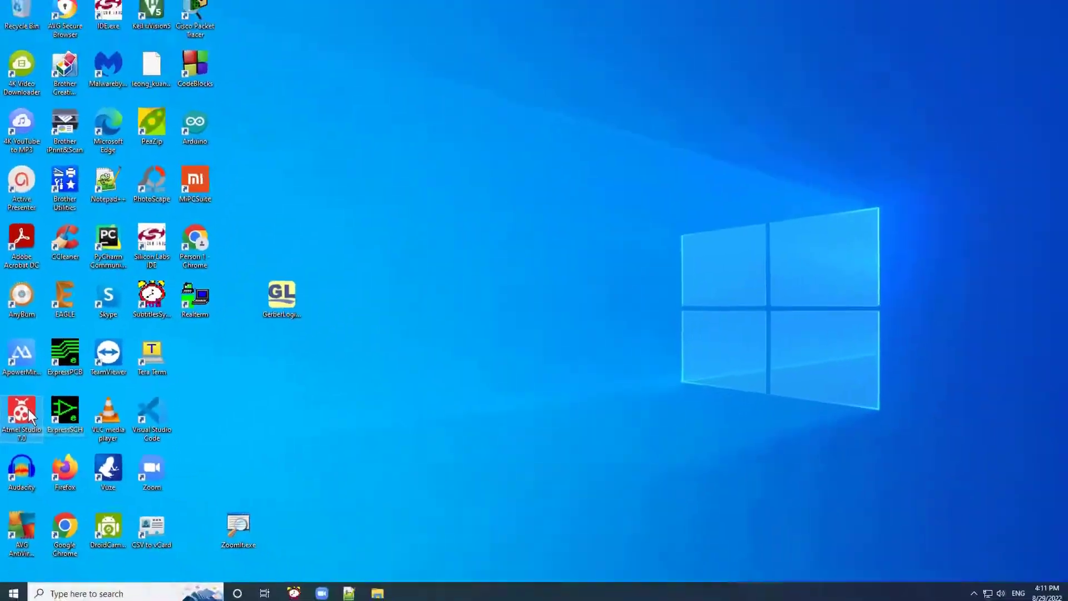
Launch Atmel Studio 7.0 and start a new project based on the GCC C Executable Project template
double_click(28, 409)
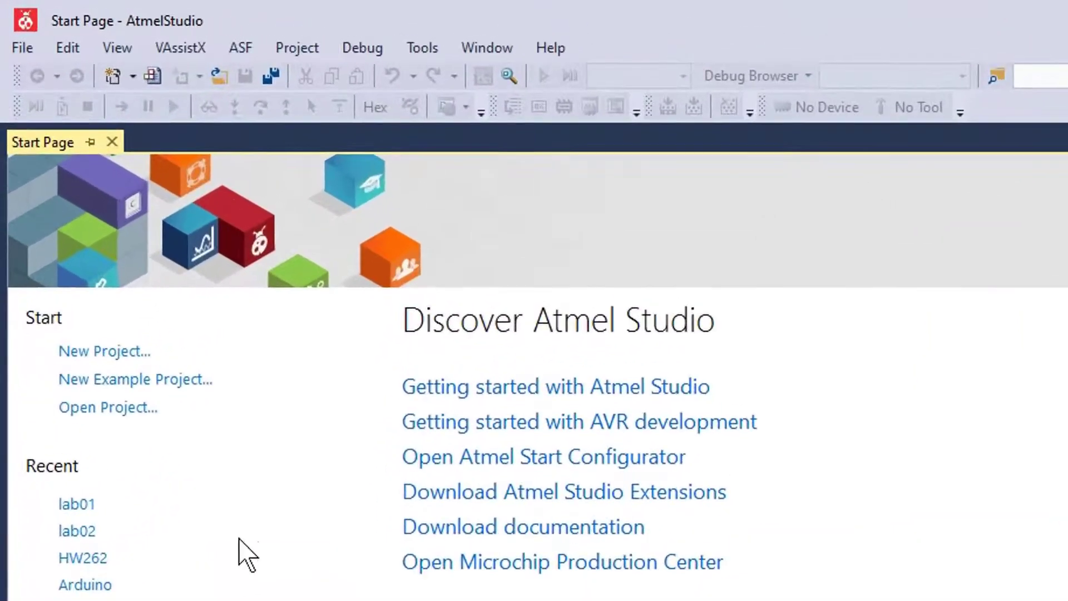
click(20, 49)
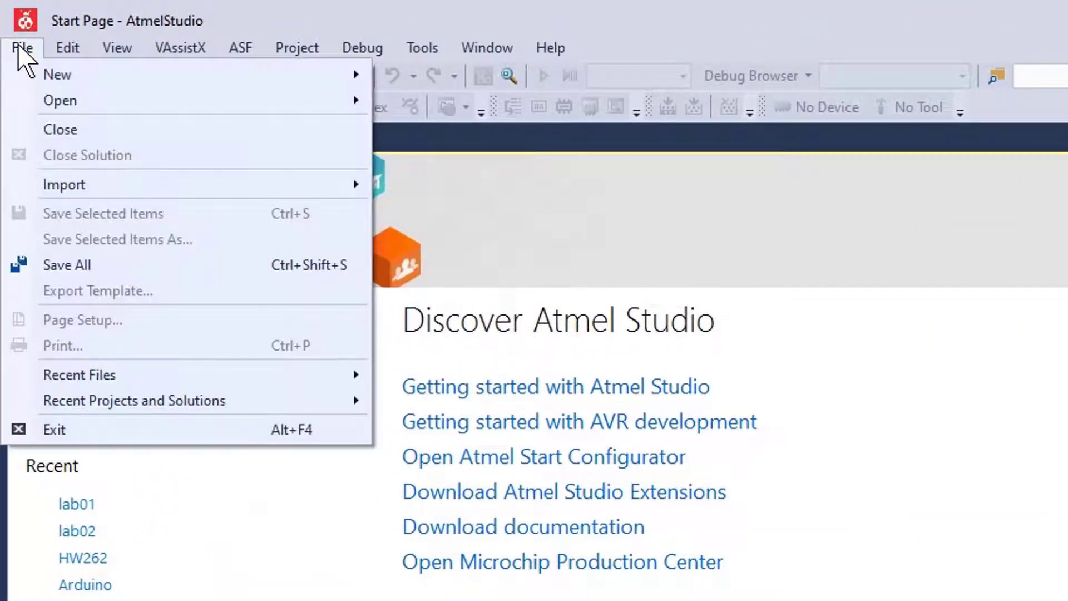
mouse_move(57, 82)
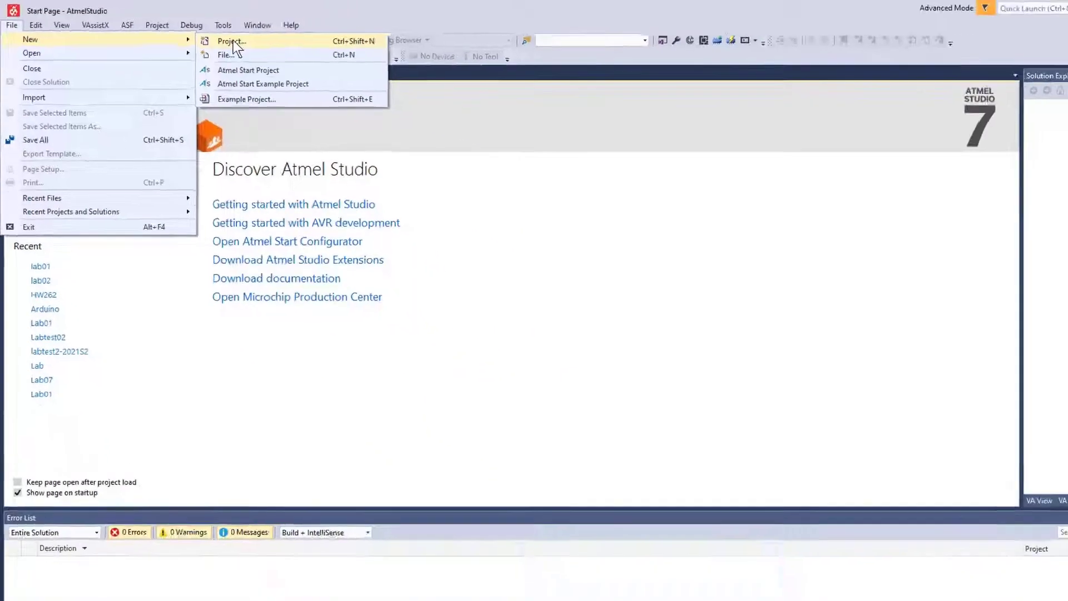
click(441, 78)
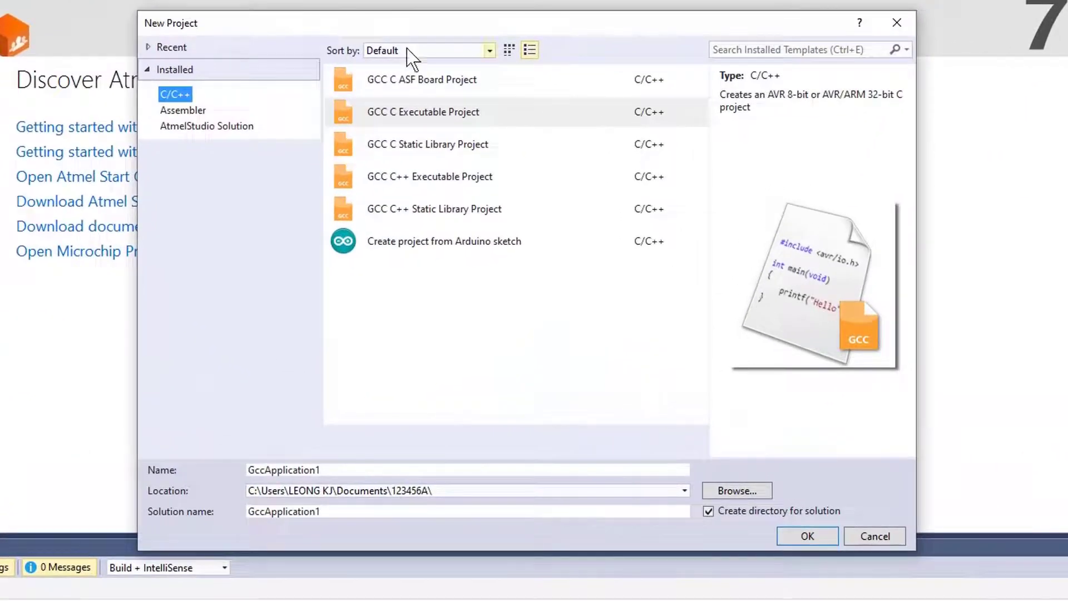
click(445, 111)
click(446, 112)
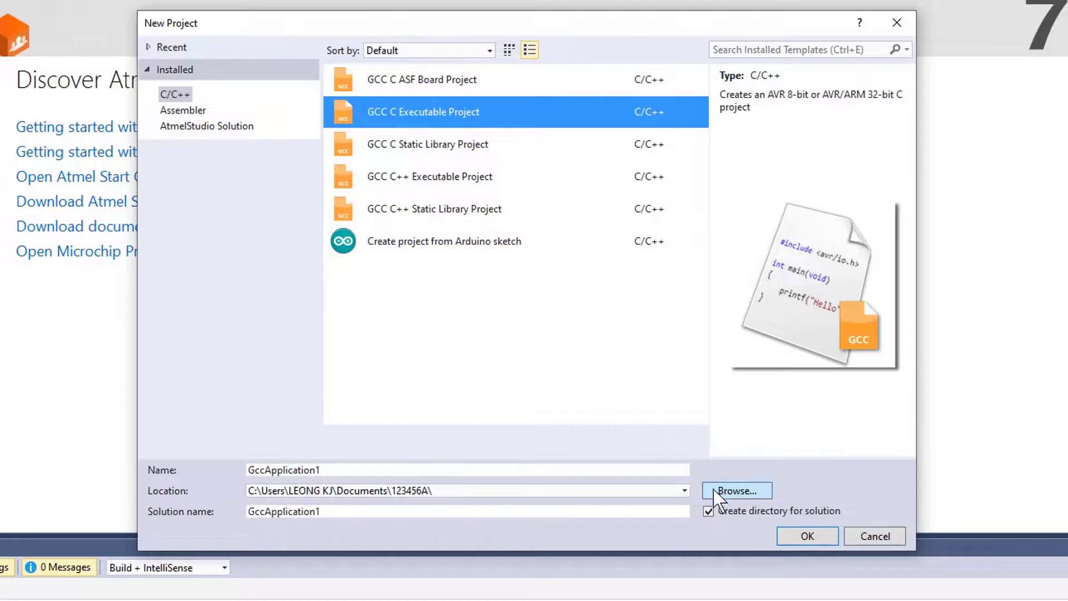
Set the new project's location to the 123456A folder in Documents
click(730, 492)
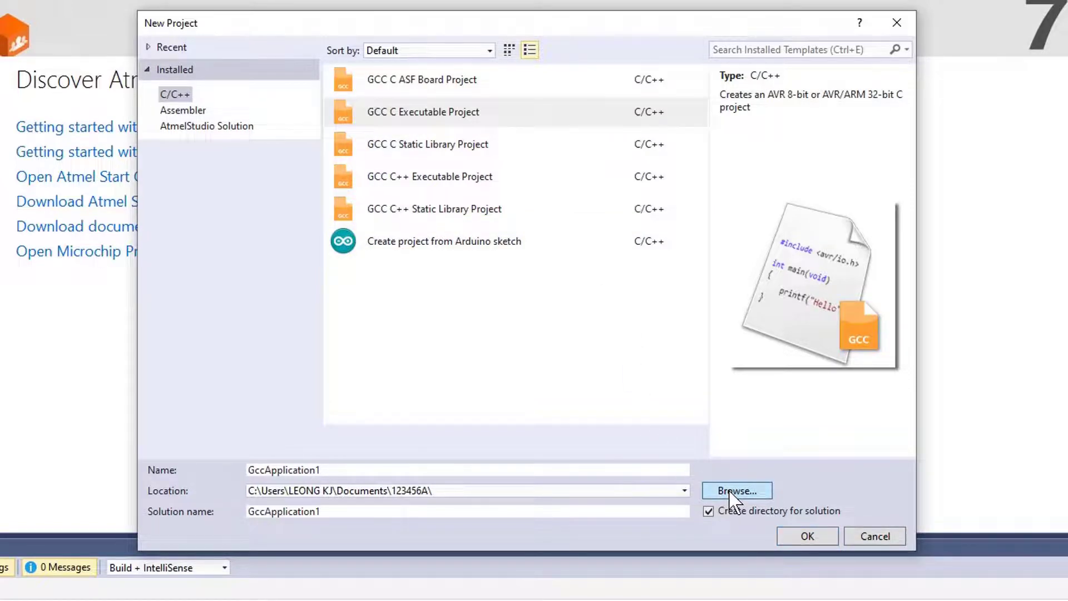
click(222, 199)
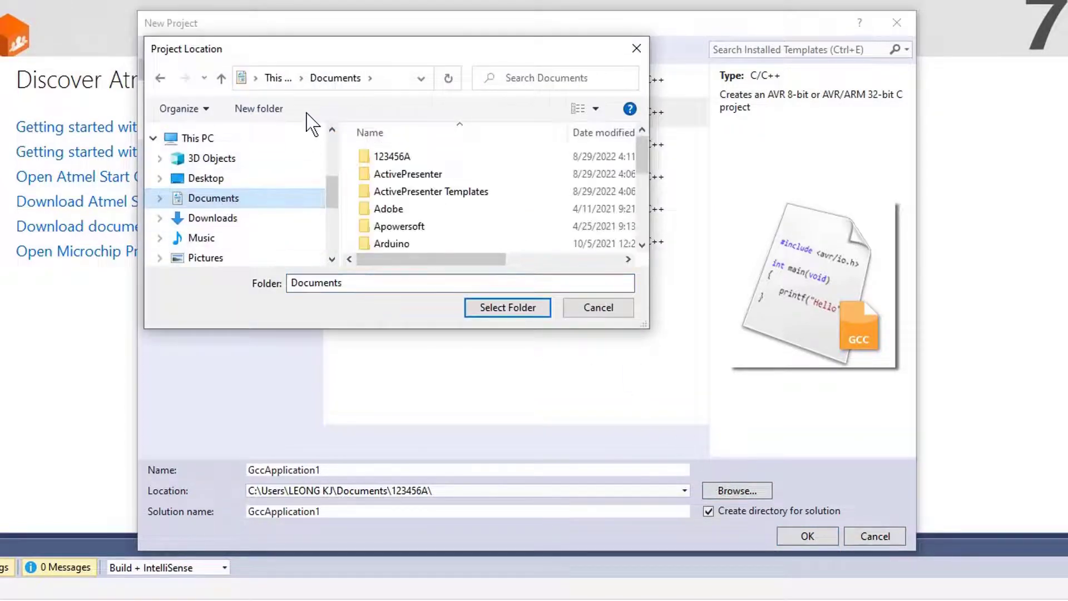
click(389, 156)
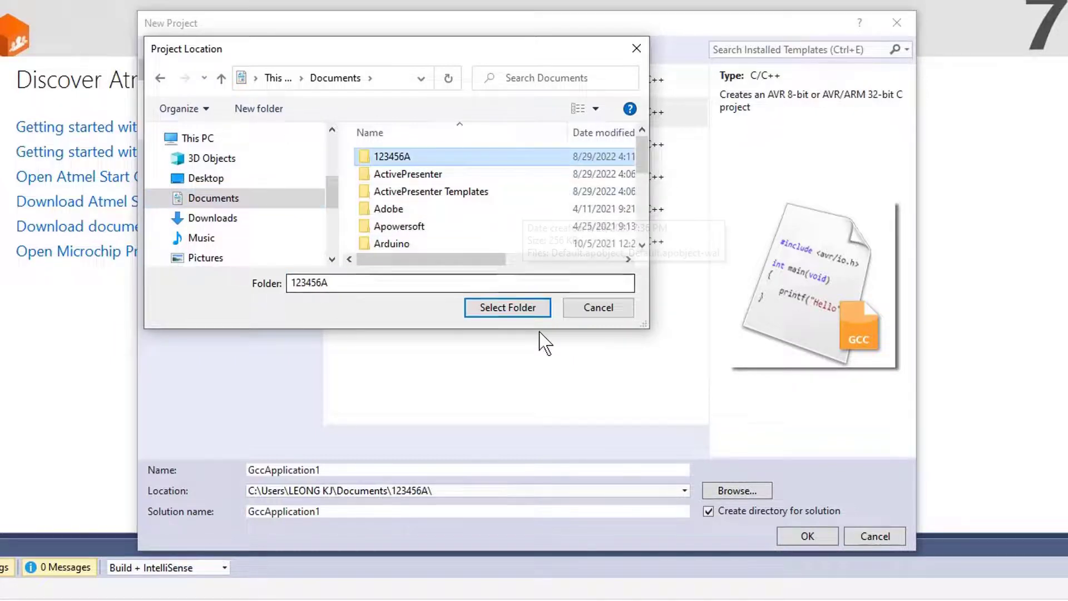
click(520, 311)
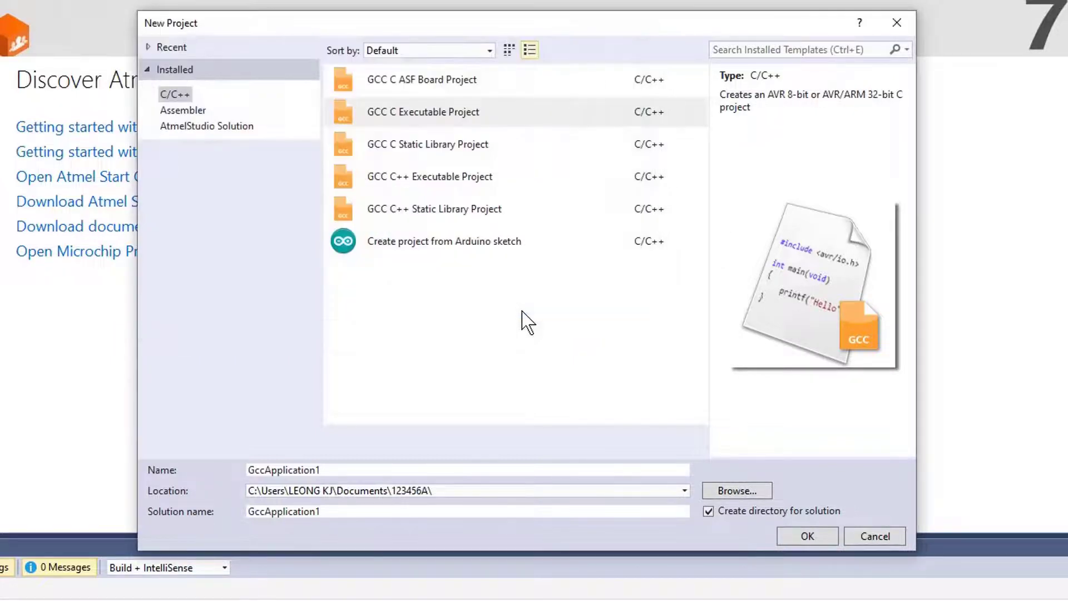
Name the project and its solution lab01 and confirm the new project settings
click(440, 468)
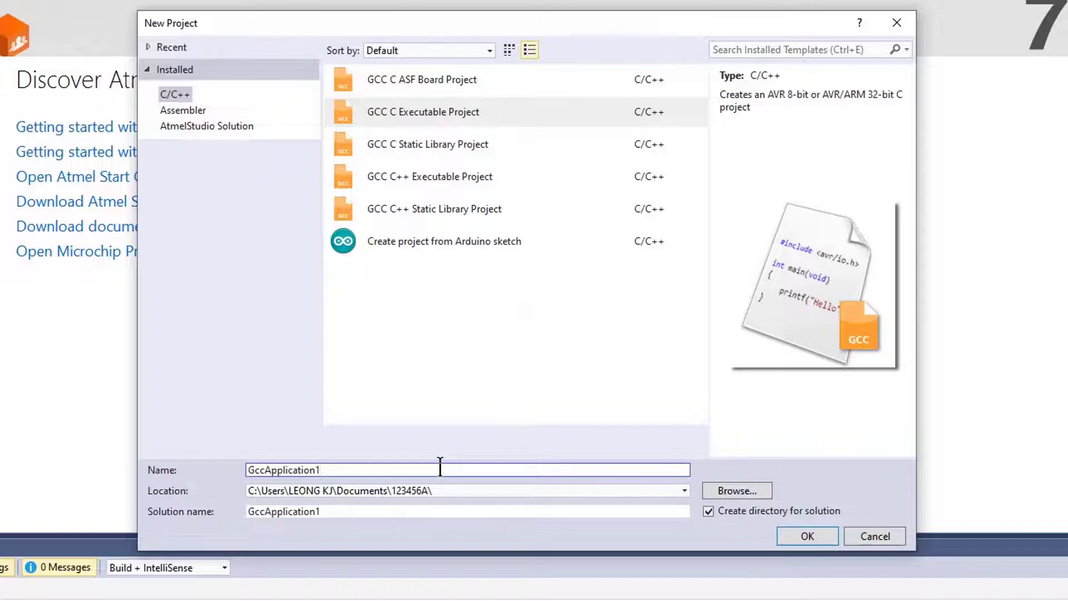
key(BackSpace)
key(BackSpace)
key(BackSpace)
key(BackSpace)
key(BackSpace)
key(BackSpace)
key(BackSpace)
key(BackSpace)
key(BackSpace)
key(BackSpace)
key(BackSpace)
key(BackSpace)
key(BackSpace)
key(BackSpace)
key(BackSpace)
text(lab01)
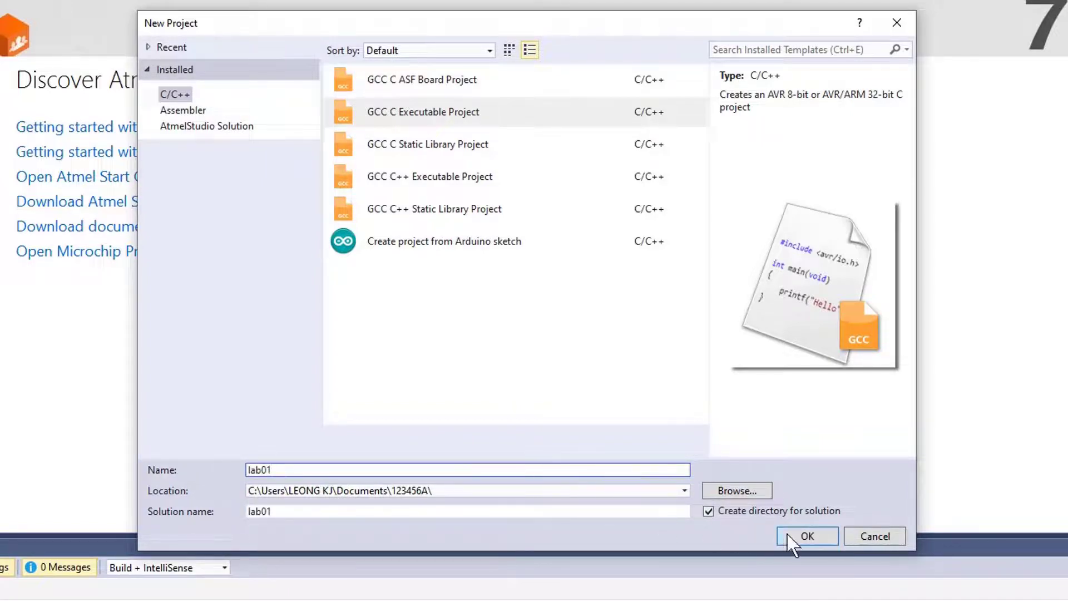
click(808, 536)
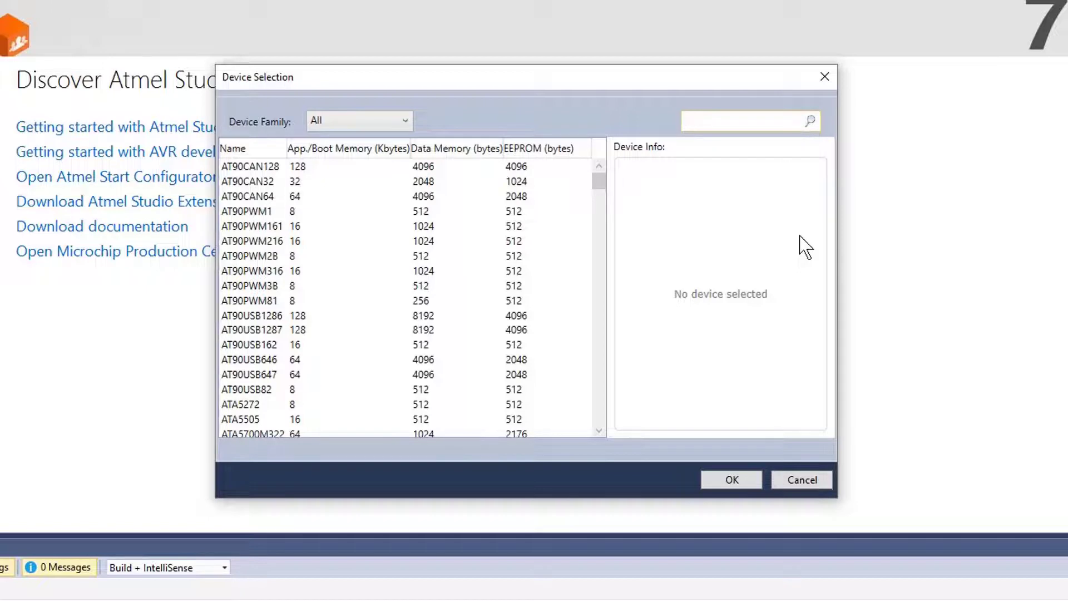
Find devices matching 328 and choose the ATmega328PB as the project's target device
text(328)
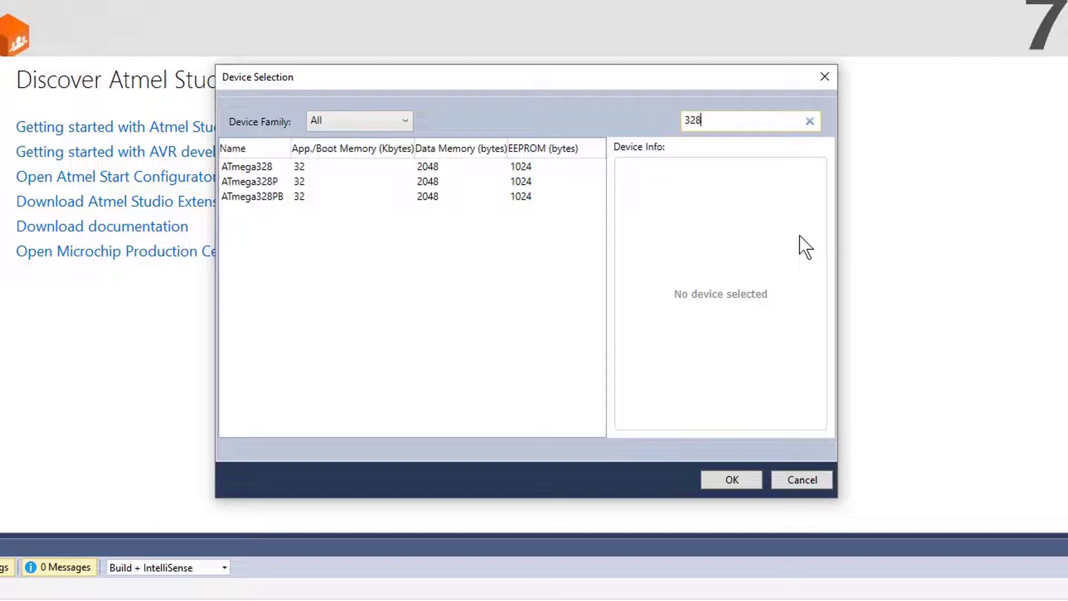
click(282, 198)
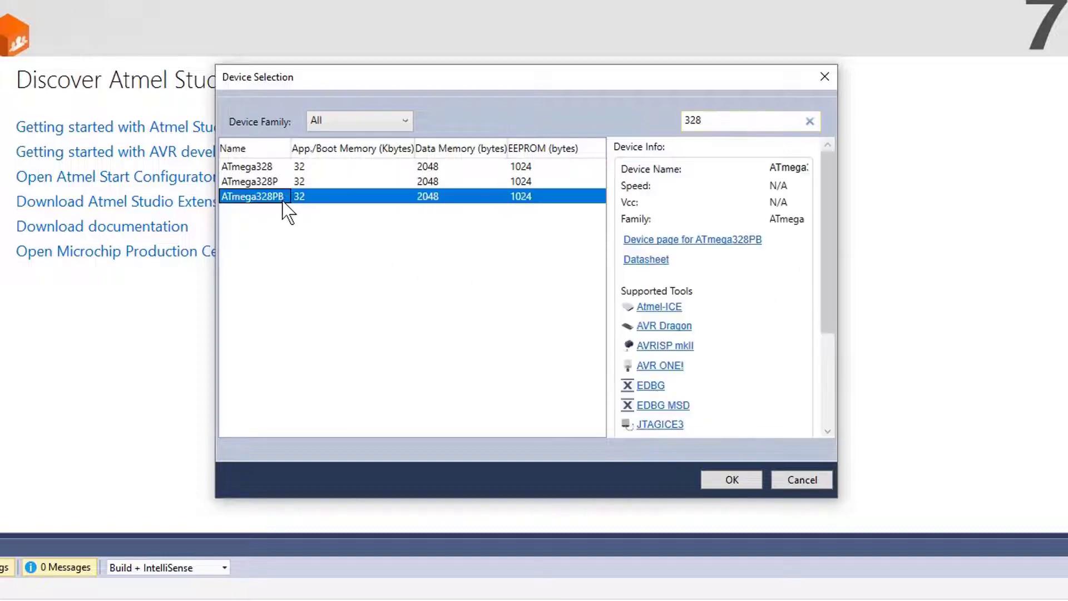
click(729, 481)
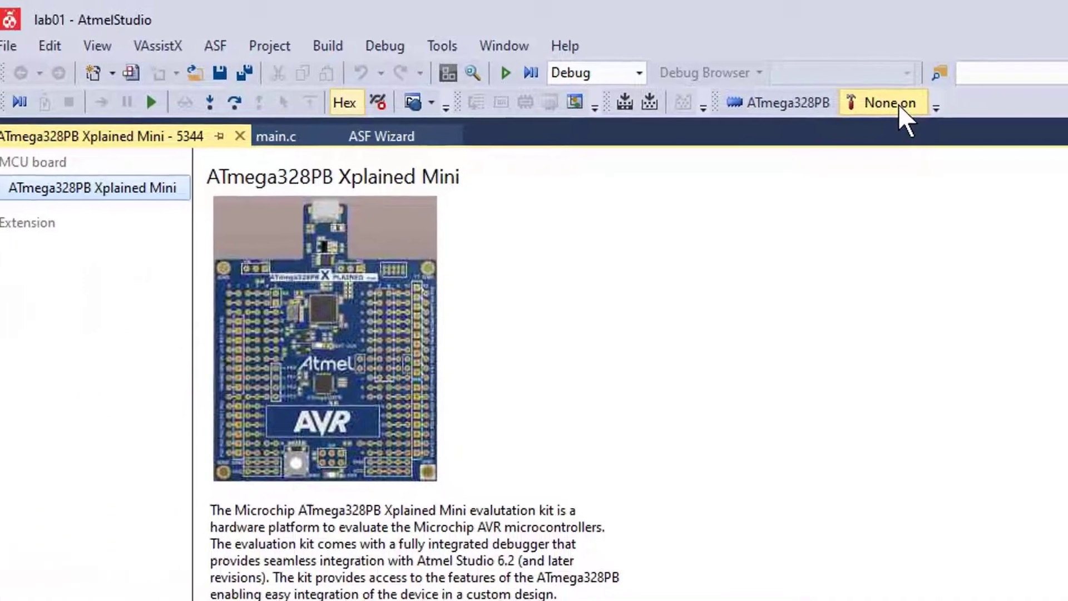
Set the project's debugger/programmer to the connected mEDBG tool with the debugWIRE interface
click(896, 104)
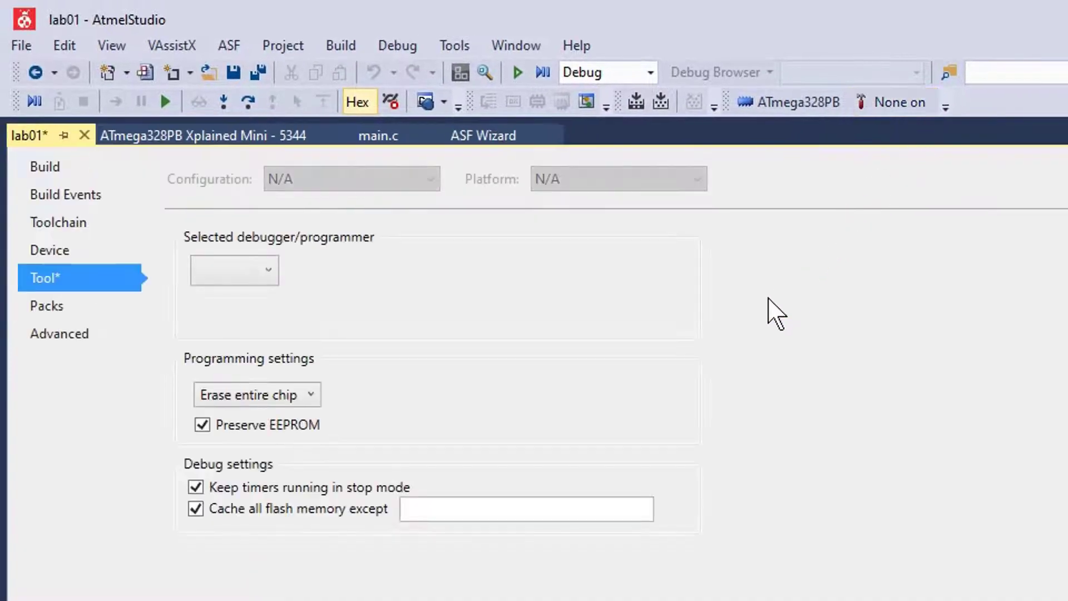
click(268, 270)
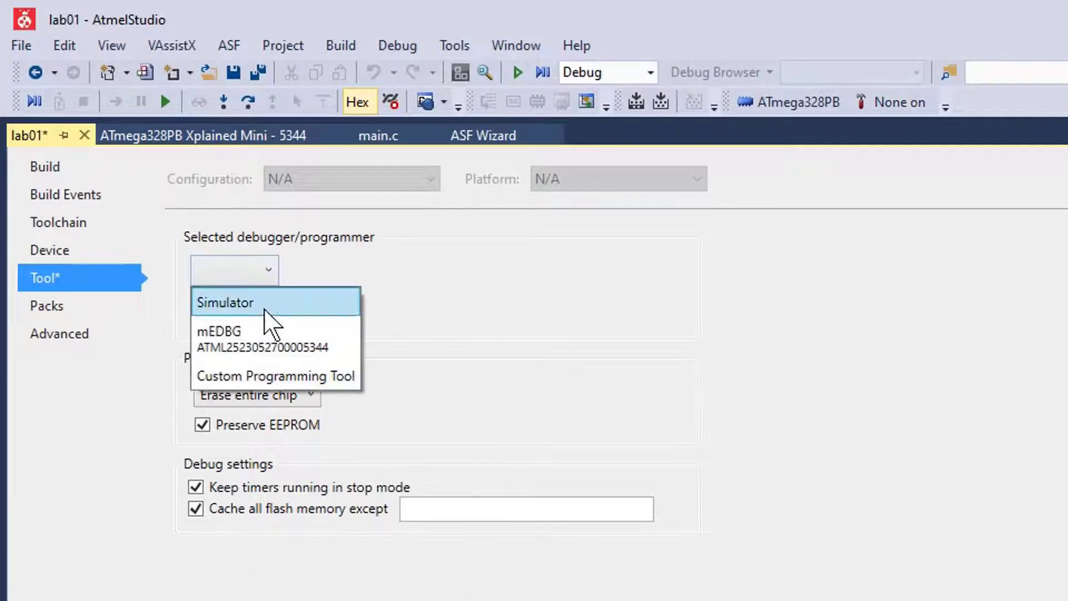
click(274, 342)
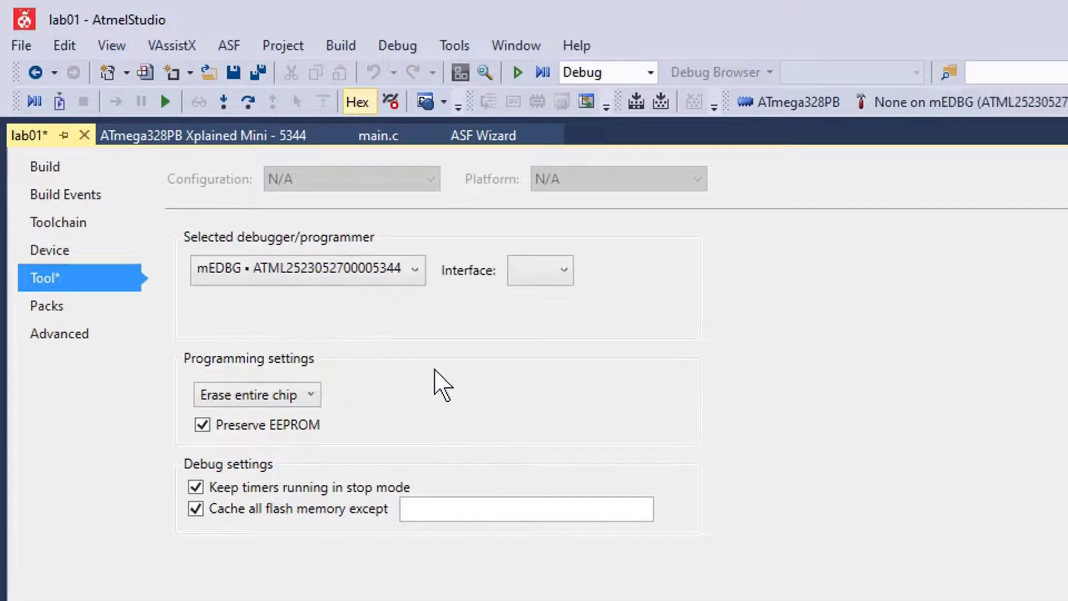
click(564, 272)
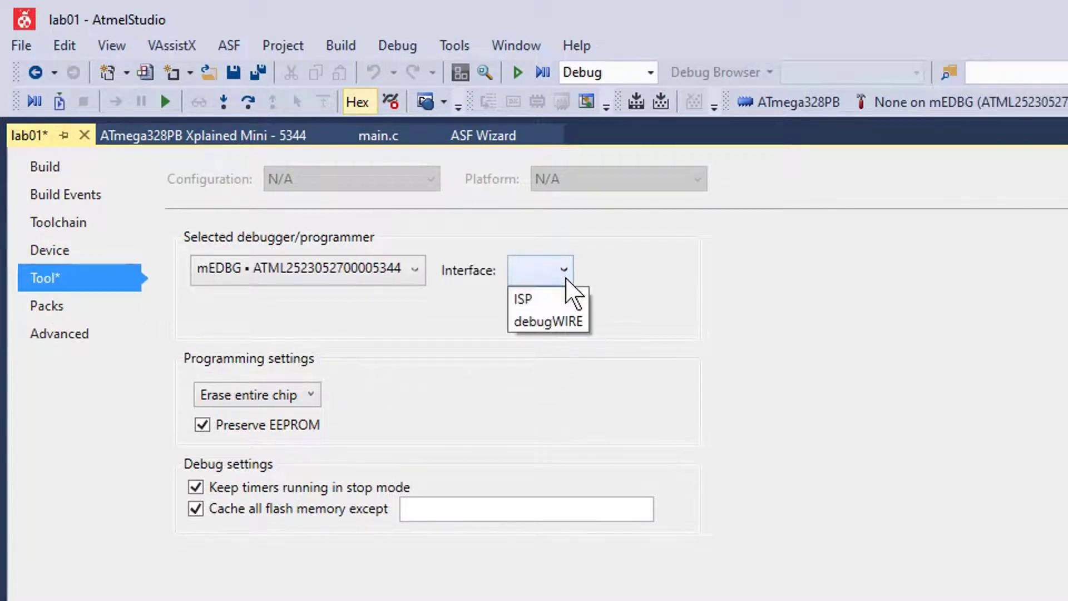
click(566, 316)
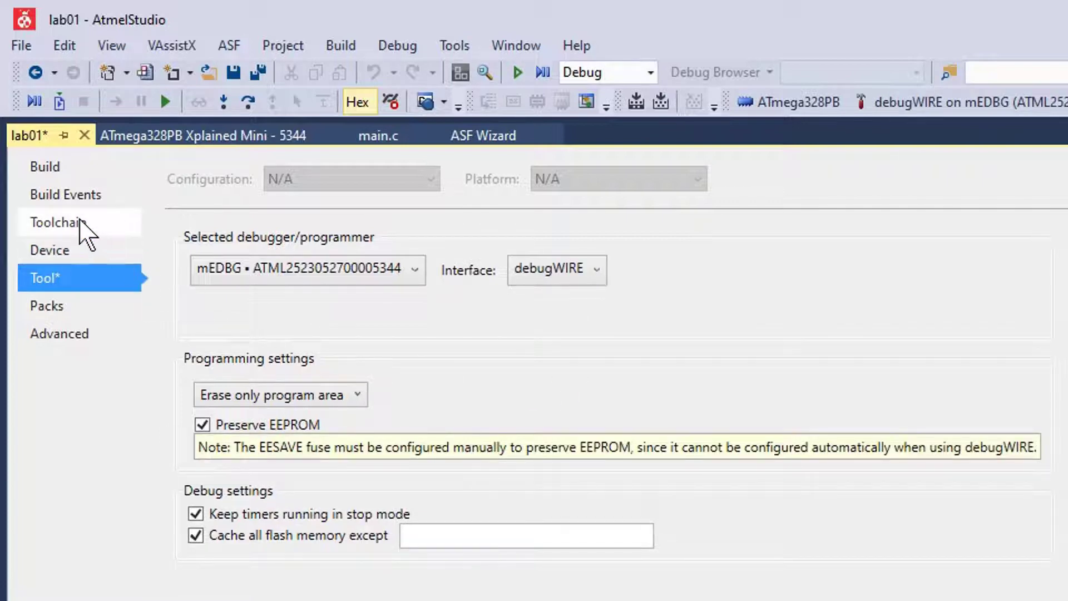
Set the AVR/GNU C Compiler optimization level to None (-O0) in the project's toolchain settings
click(80, 220)
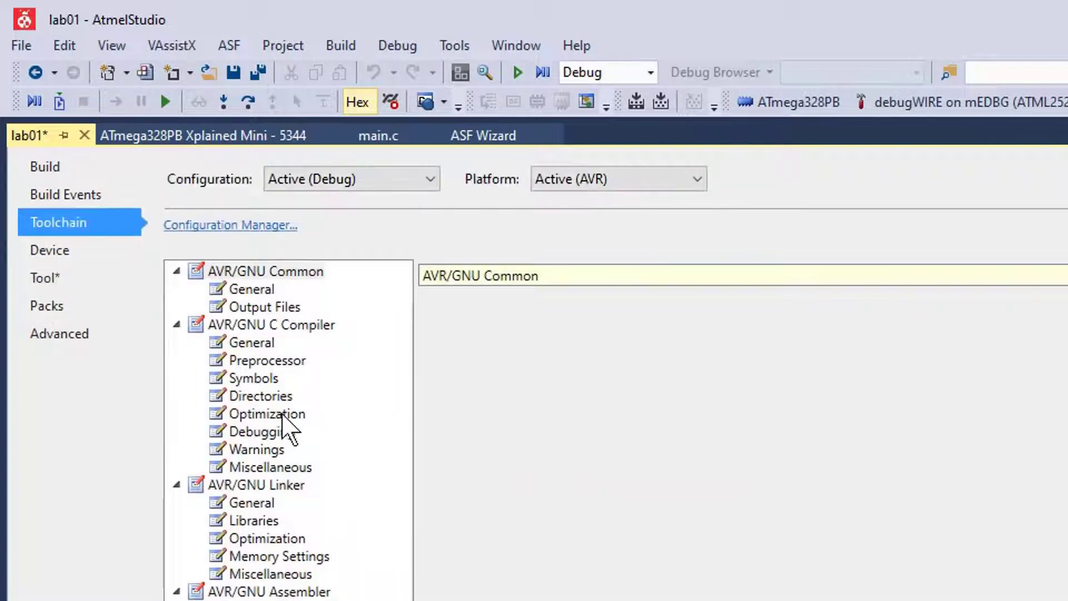
click(281, 415)
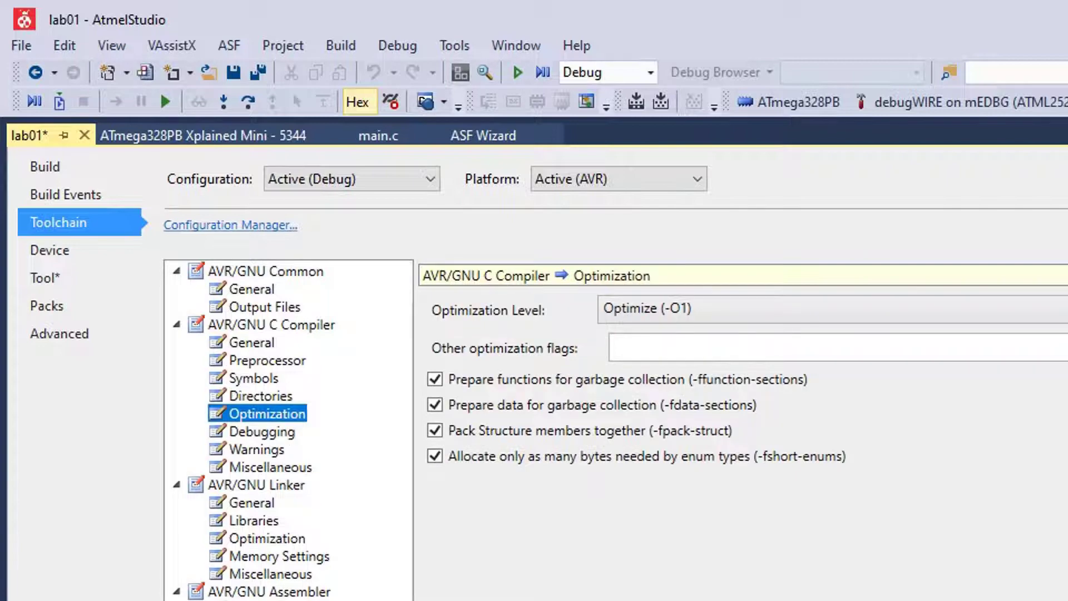
click(834, 309)
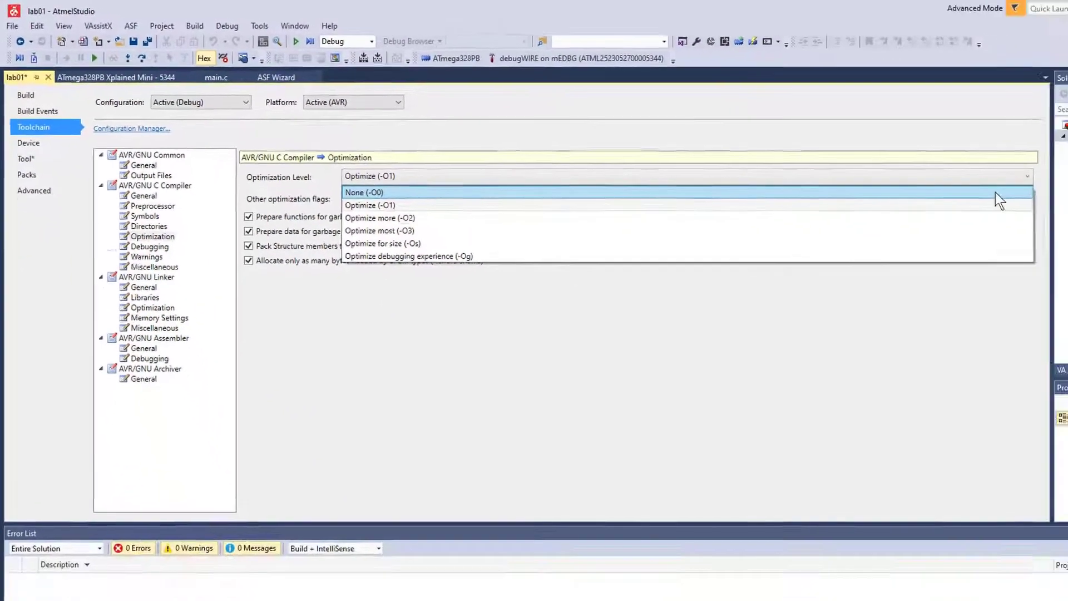
click(1001, 193)
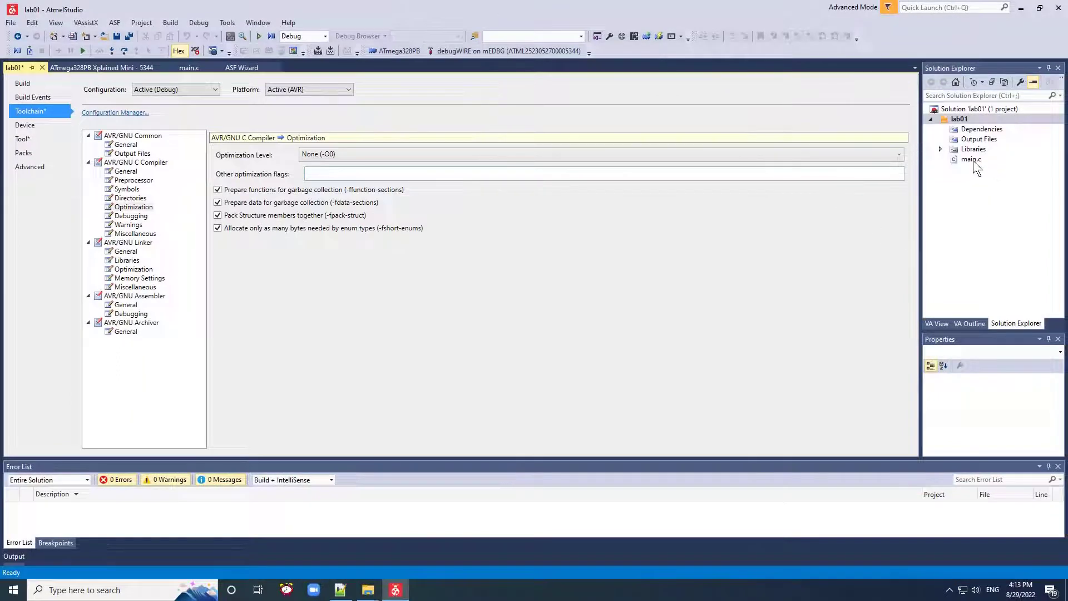
Rename the project's source file main.c to exercise01.c
click(972, 159)
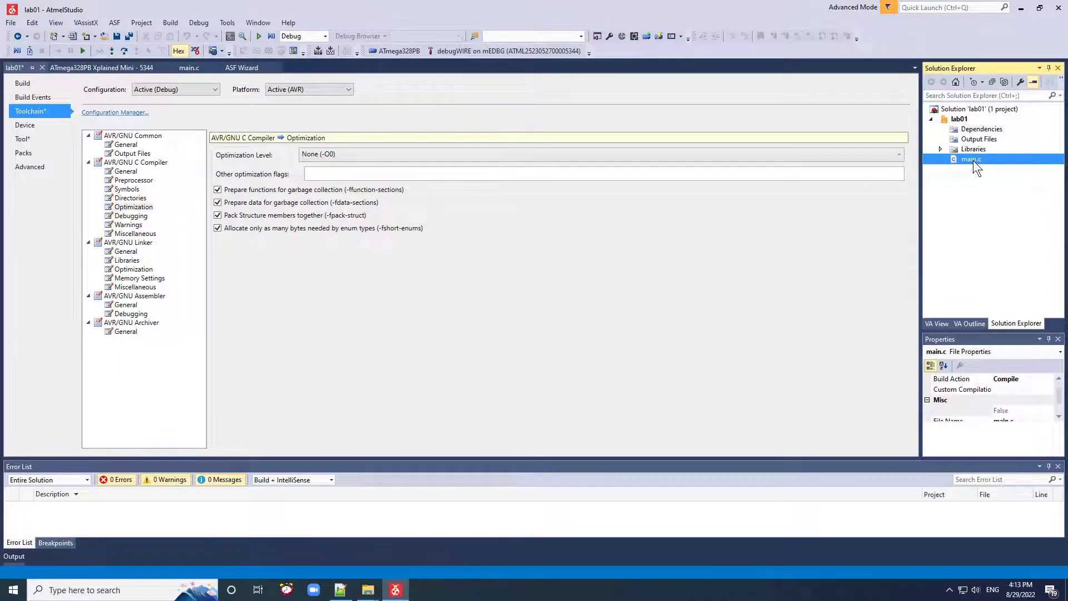
double_click(973, 160)
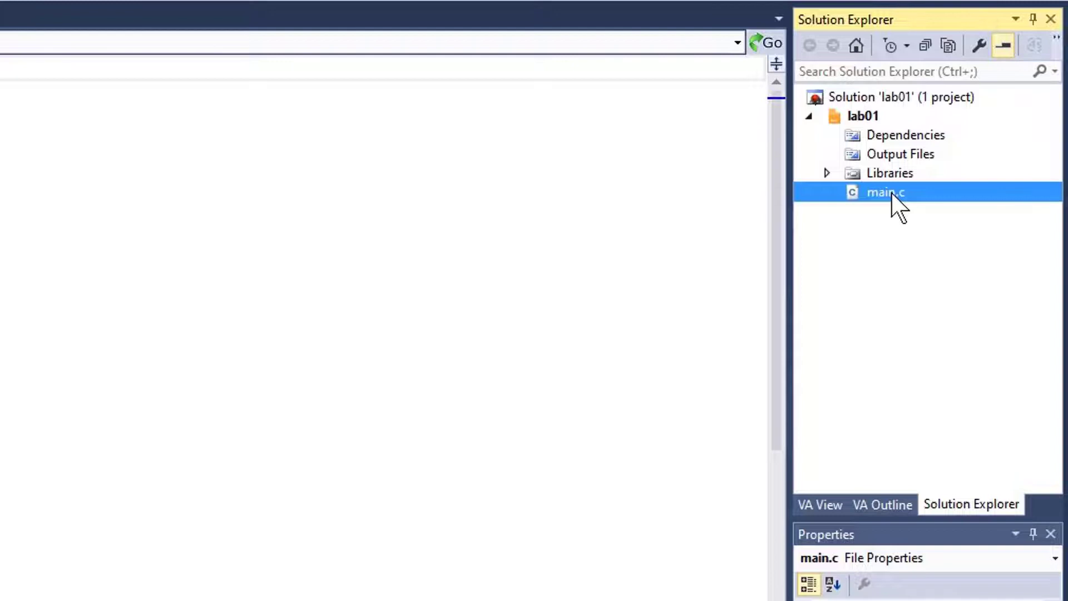
right_click(893, 196)
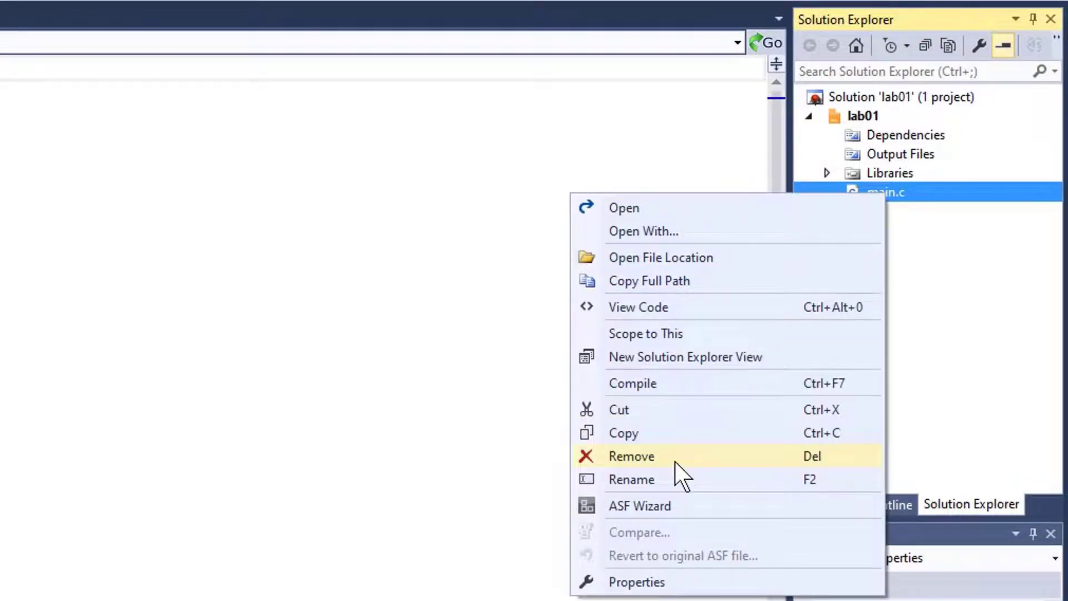
click(678, 479)
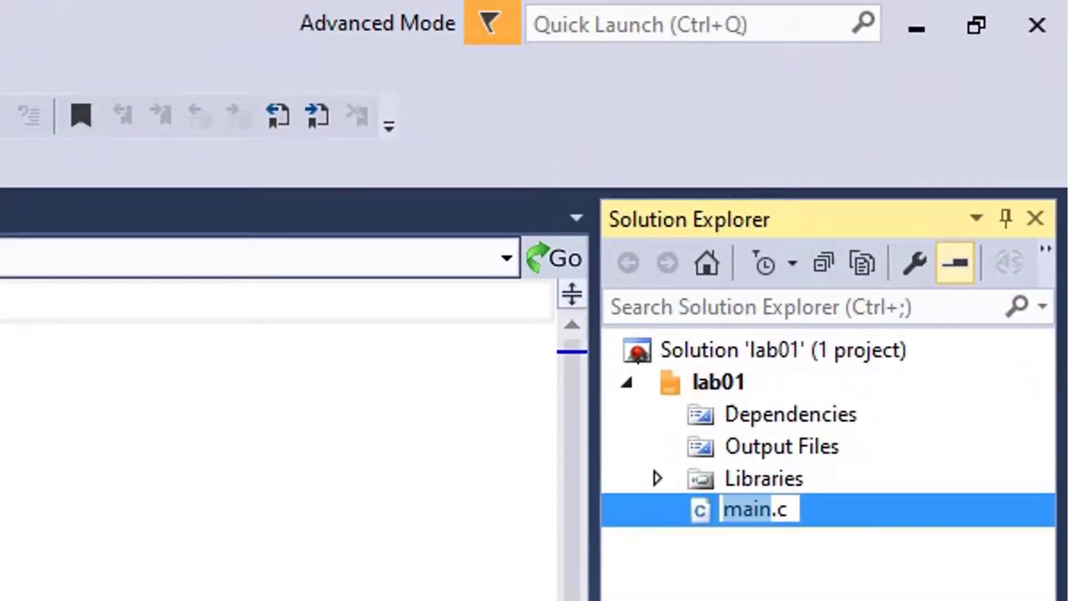
text(exec)
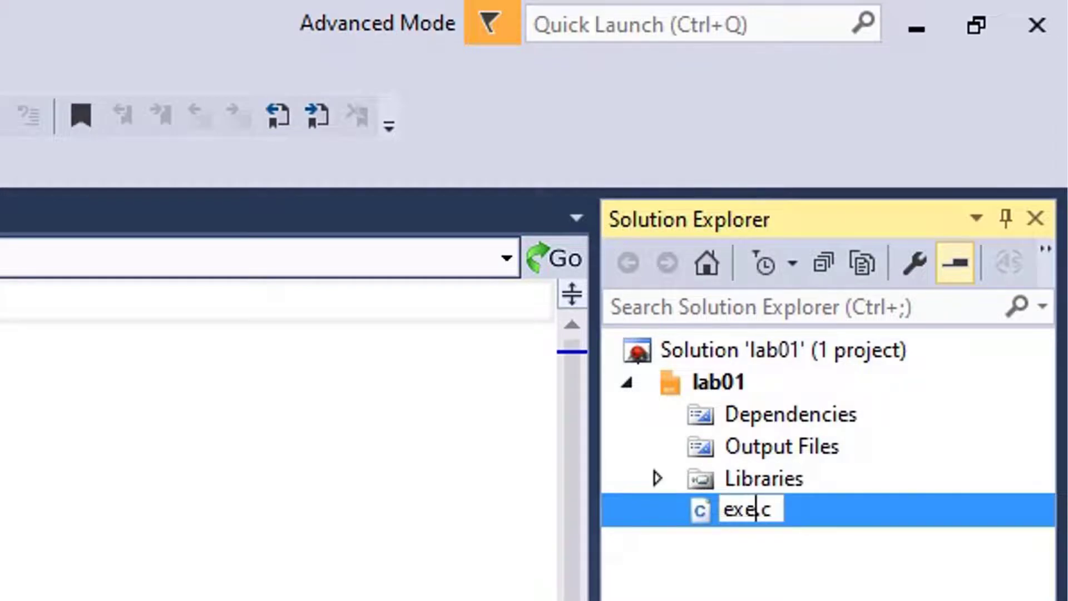
key(BackSpace)
text(rcise)
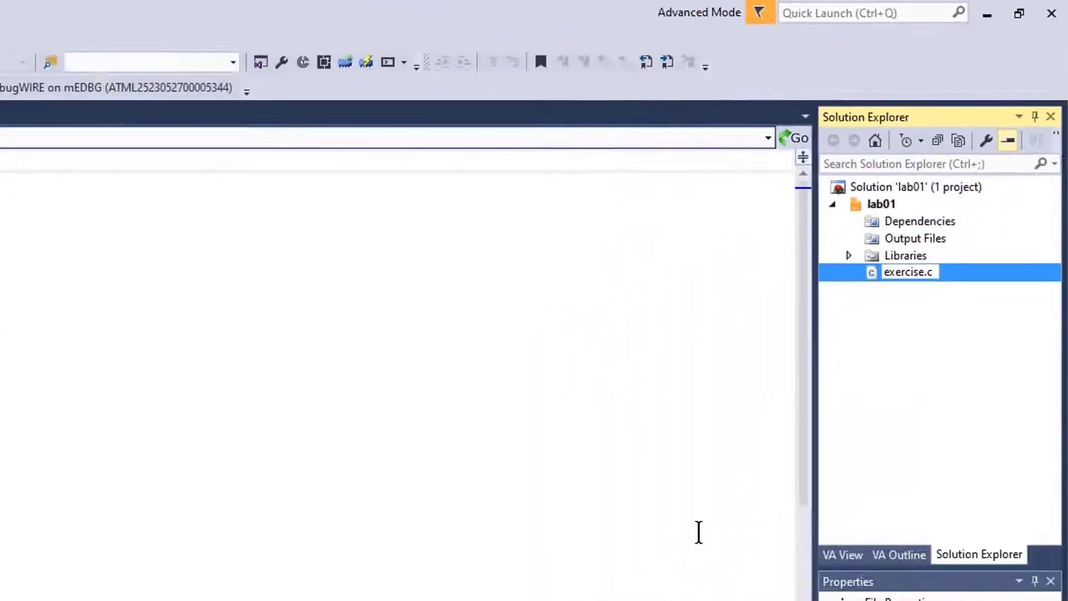
key(Return)
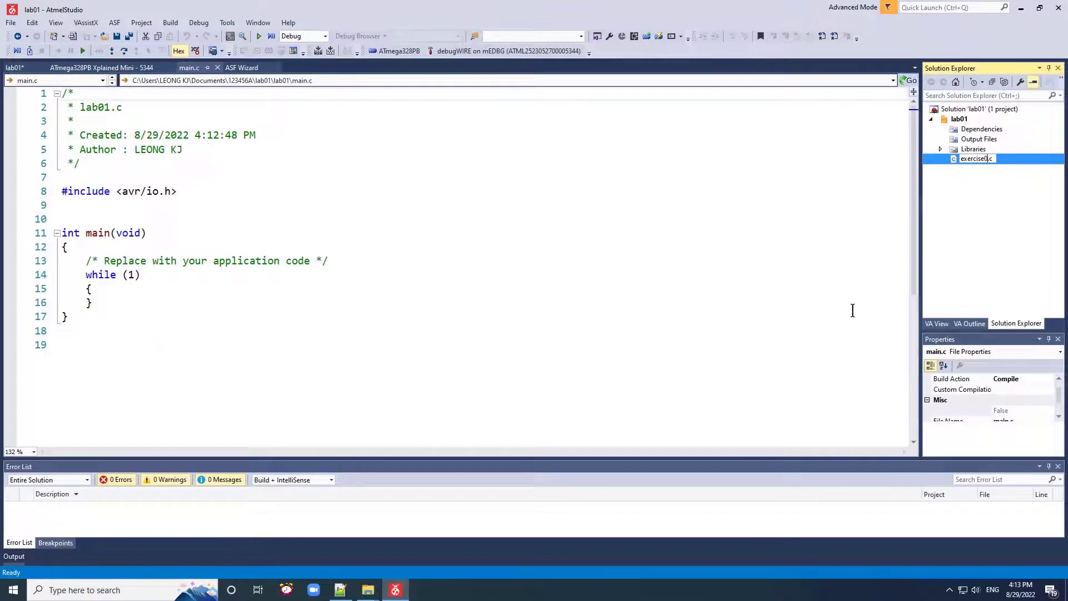
Replace the template code in exercise01.c with the program that toggles PORTB bit 5 using a 200000-count delay loop, and build the solution
drag(853, 313, 54, 95)
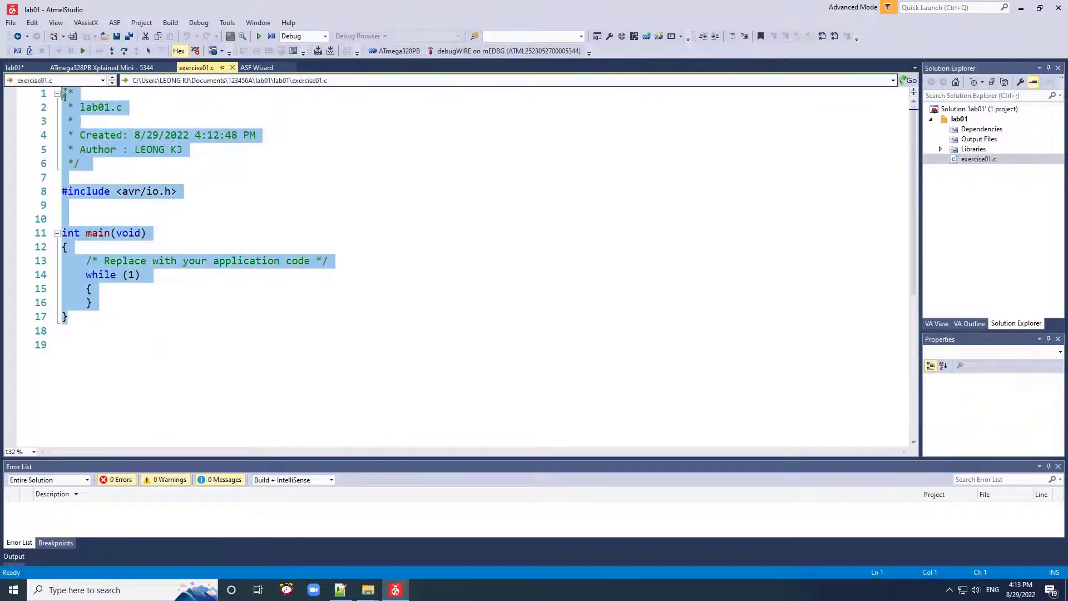
key(Delete)
text(#include <avr/io.h>  int main(void){ 	unsigned long x; 	DDRB |= (1<<5); 	while (1){ 		PORTB ^= (1<<5); 		for(x=0;x<200000;x++); 	} })
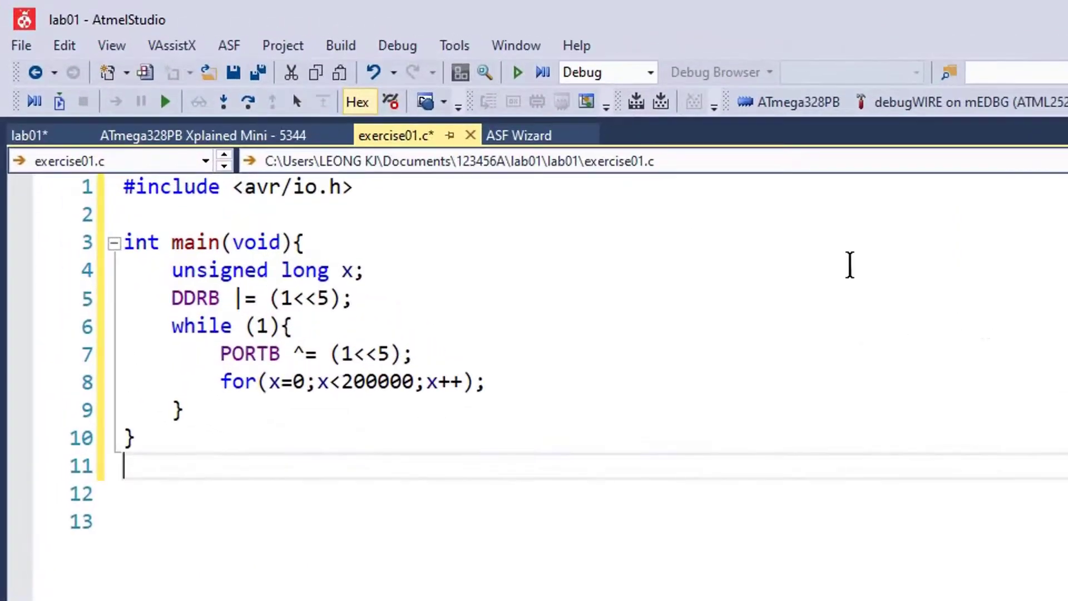
click(345, 47)
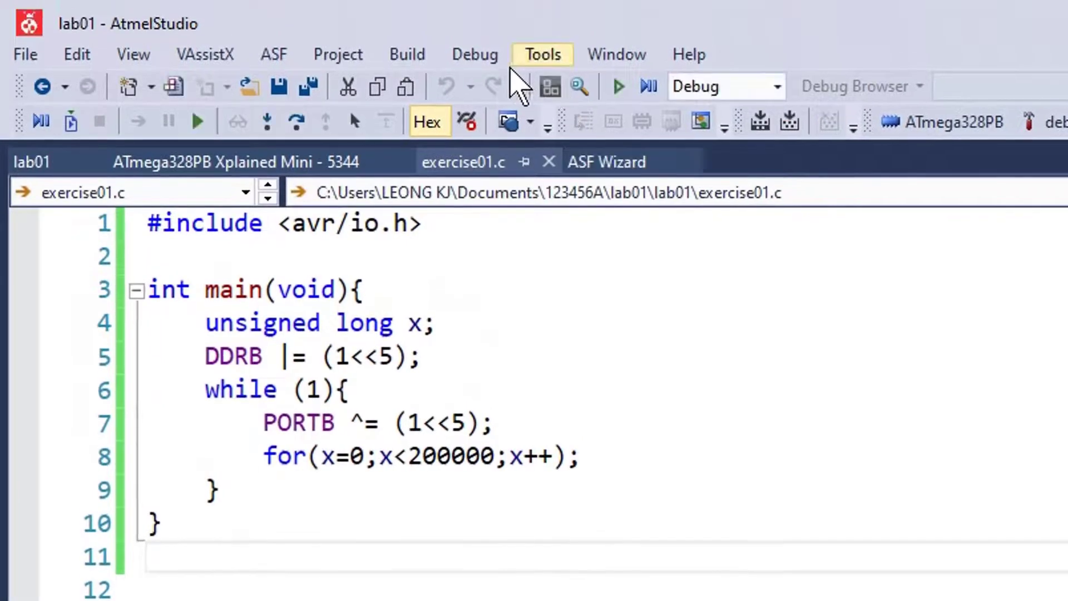
Run exercise01.c in a debugging session: start with a break at main, continue execution, and stop debugging
click(489, 62)
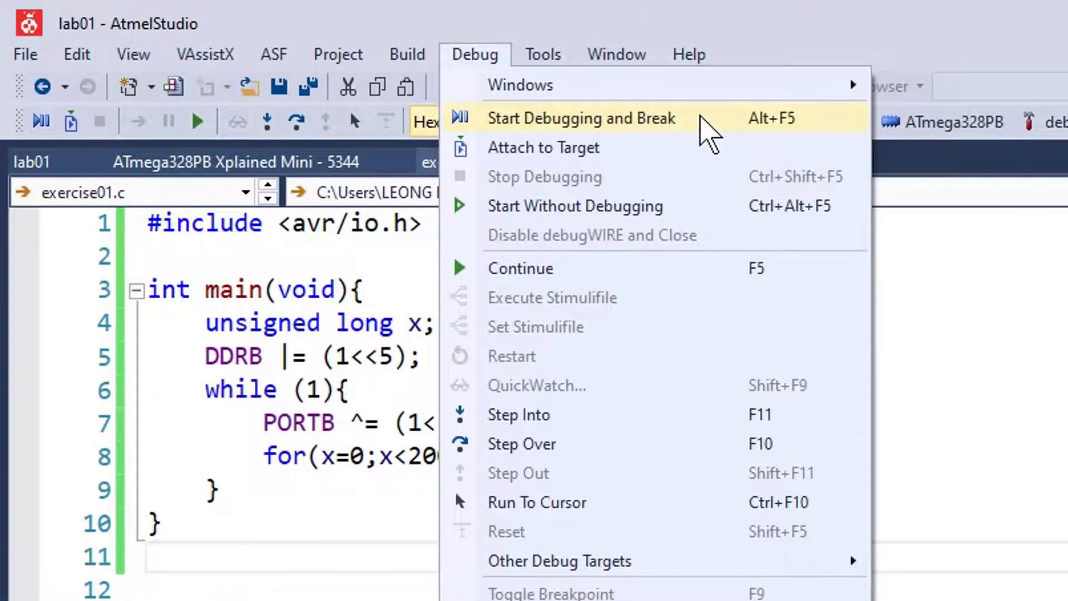
click(709, 131)
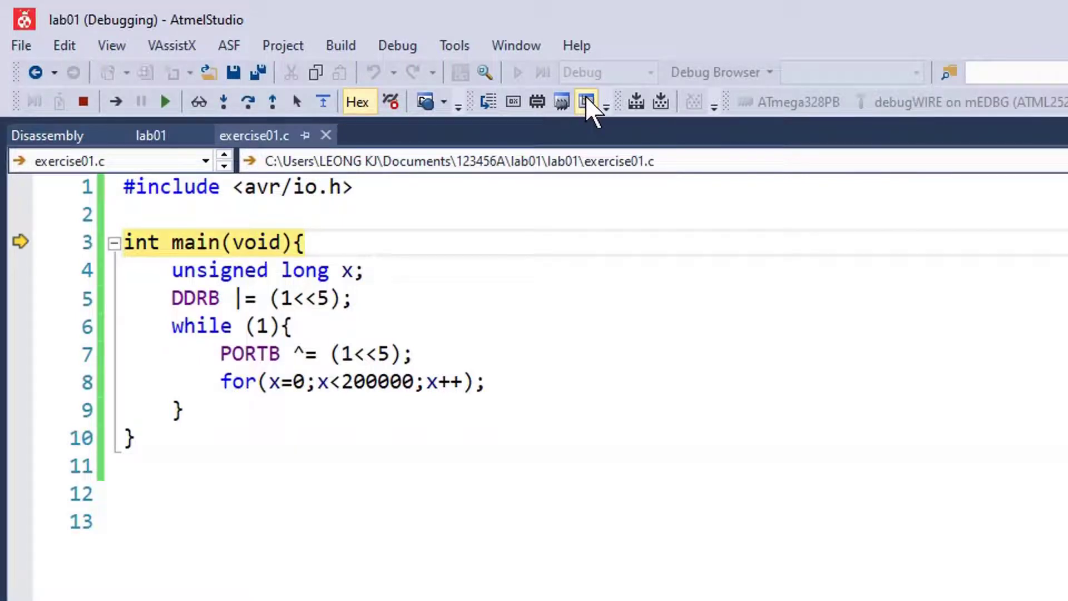
click(411, 49)
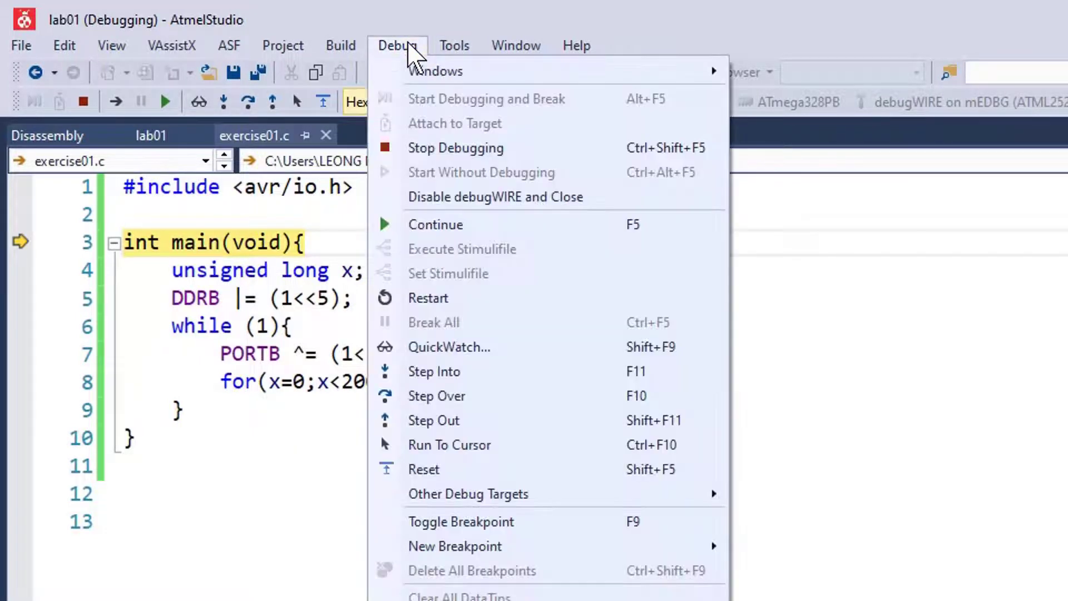
click(489, 224)
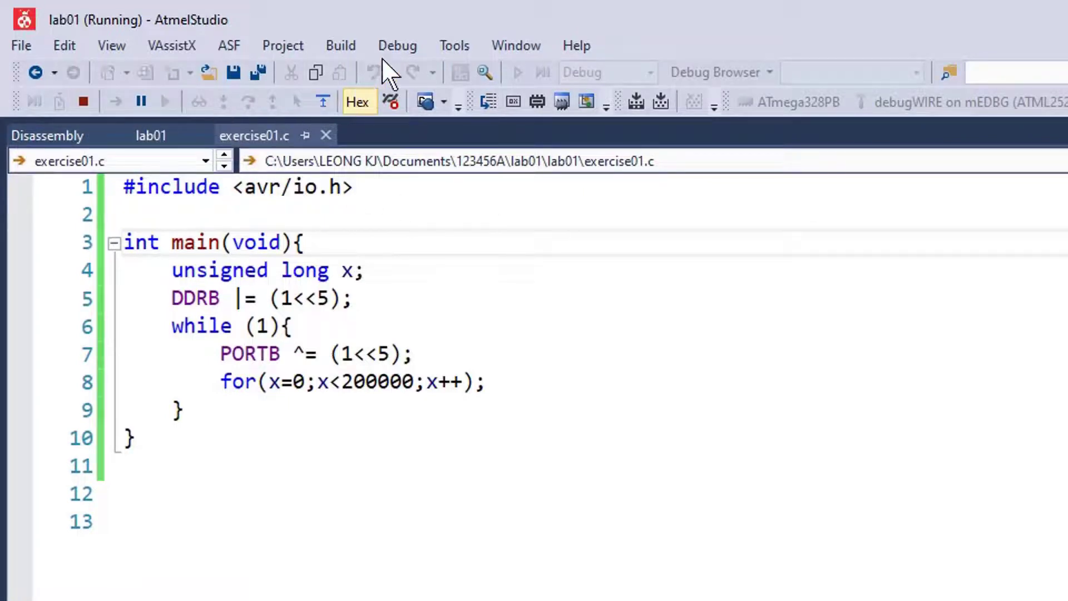
click(397, 47)
click(527, 149)
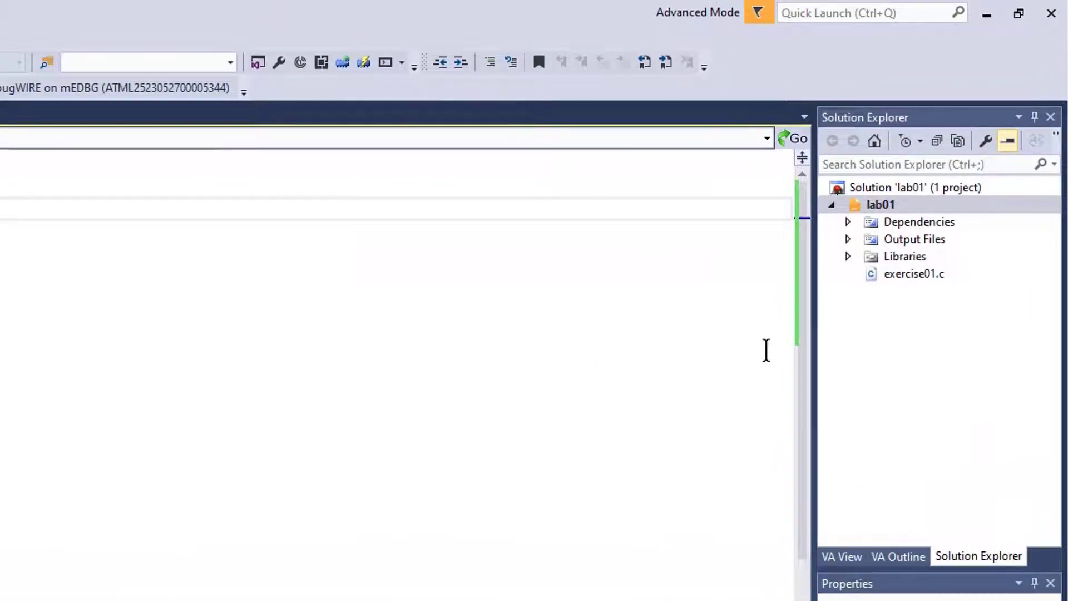
Remove exercise01.c from the lab01 project without permanently deleting the file
click(908, 275)
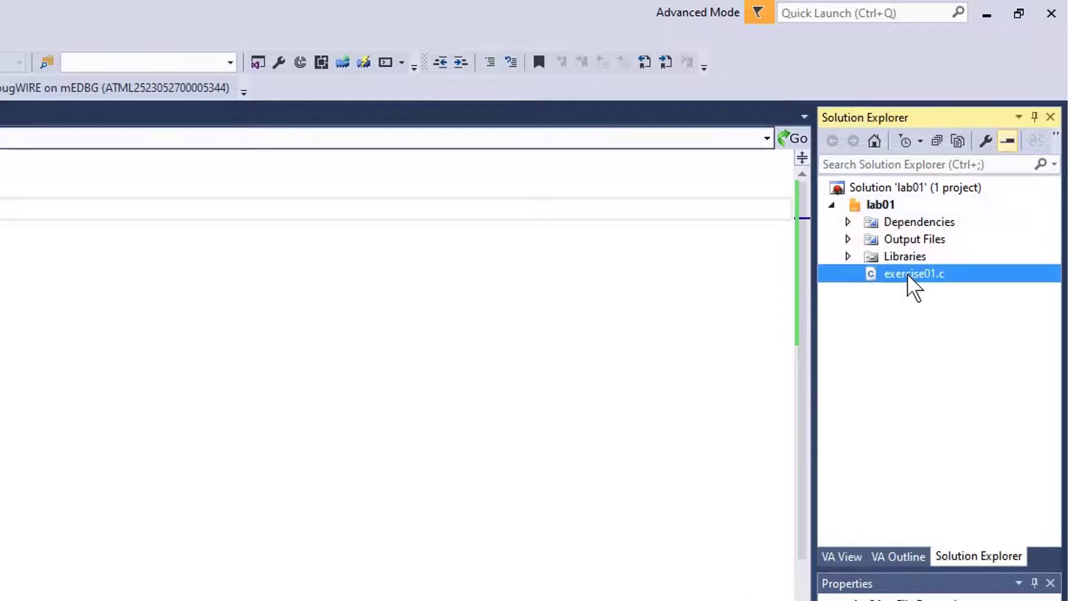
right_click(908, 275)
click(690, 510)
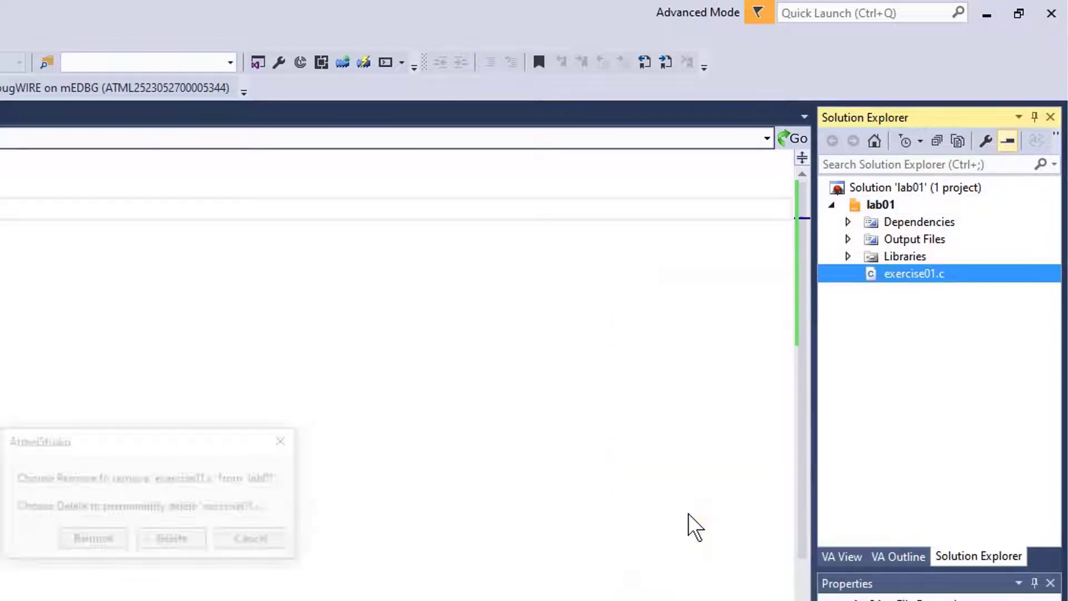
click(99, 541)
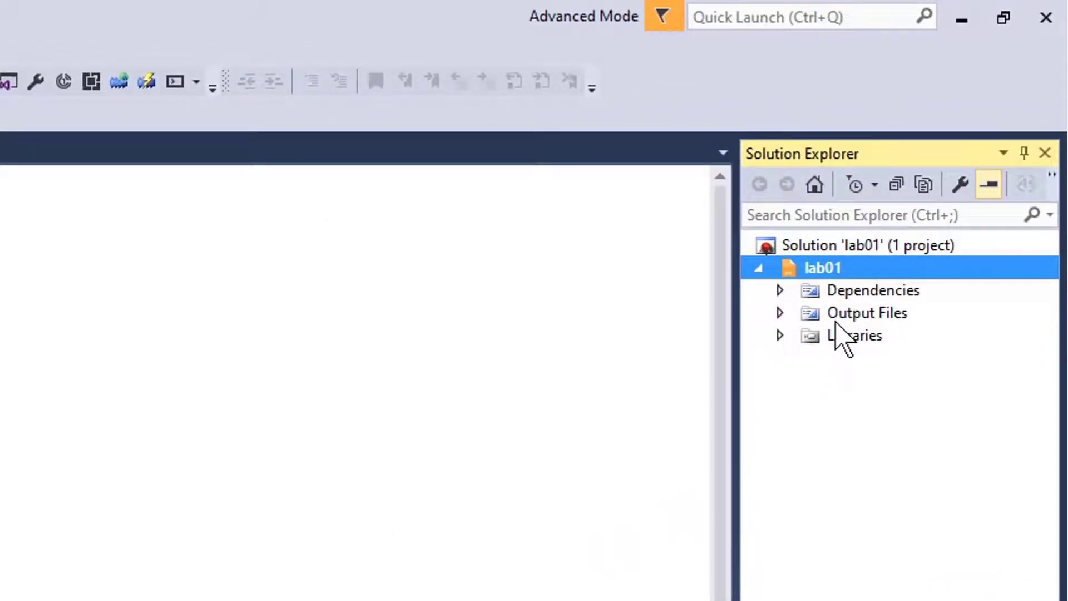
Add a new C file named exercise02 to the lab01 project
right_click(841, 270)
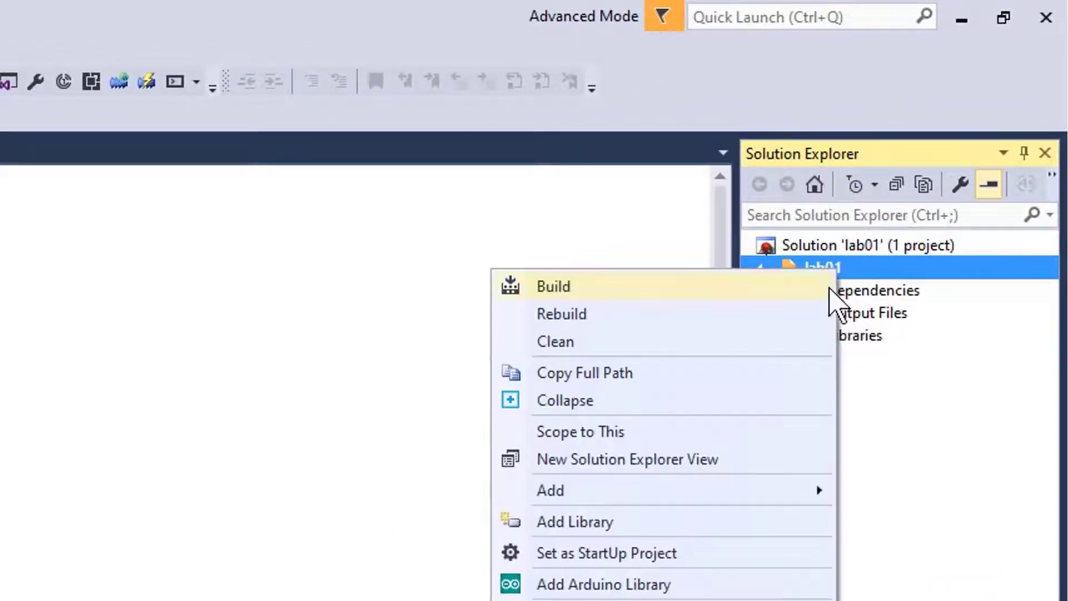
mouse_move(696, 493)
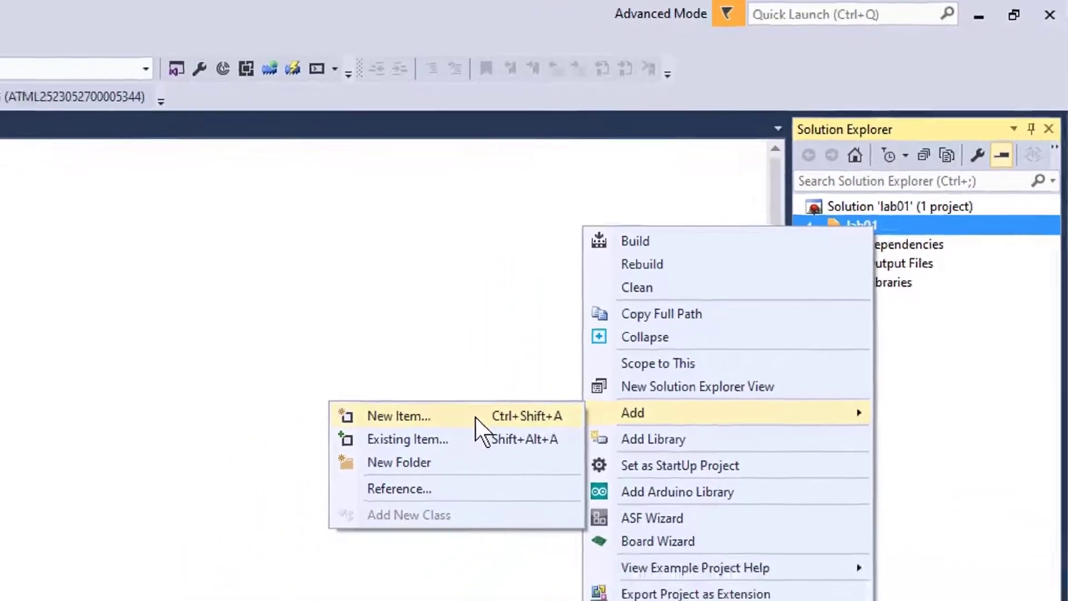
click(640, 285)
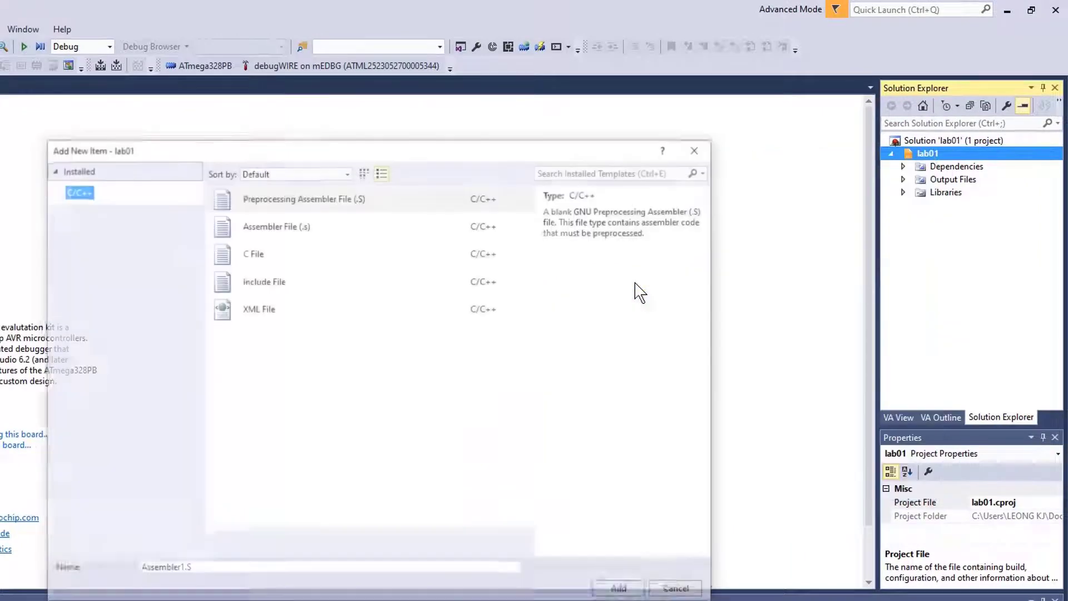
click(285, 251)
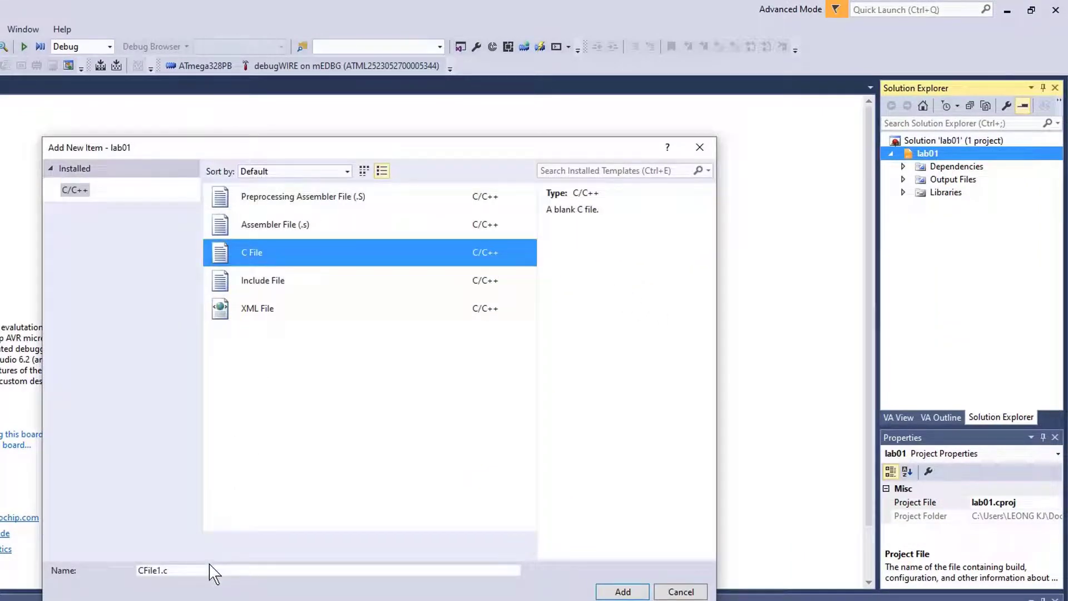
click(195, 571)
drag(192, 571, 133, 568)
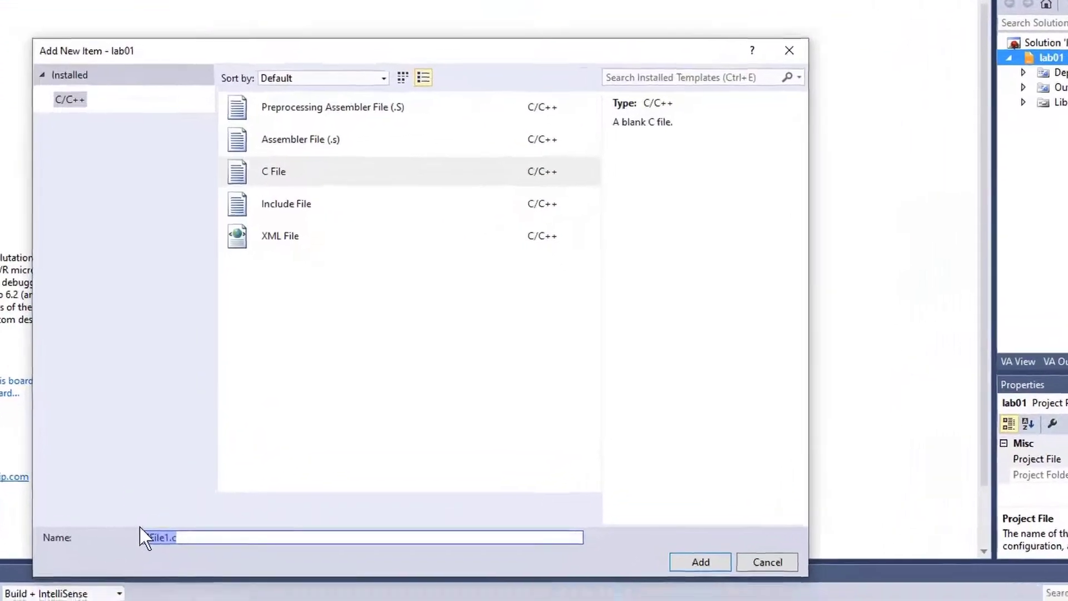
key(BackSpace)
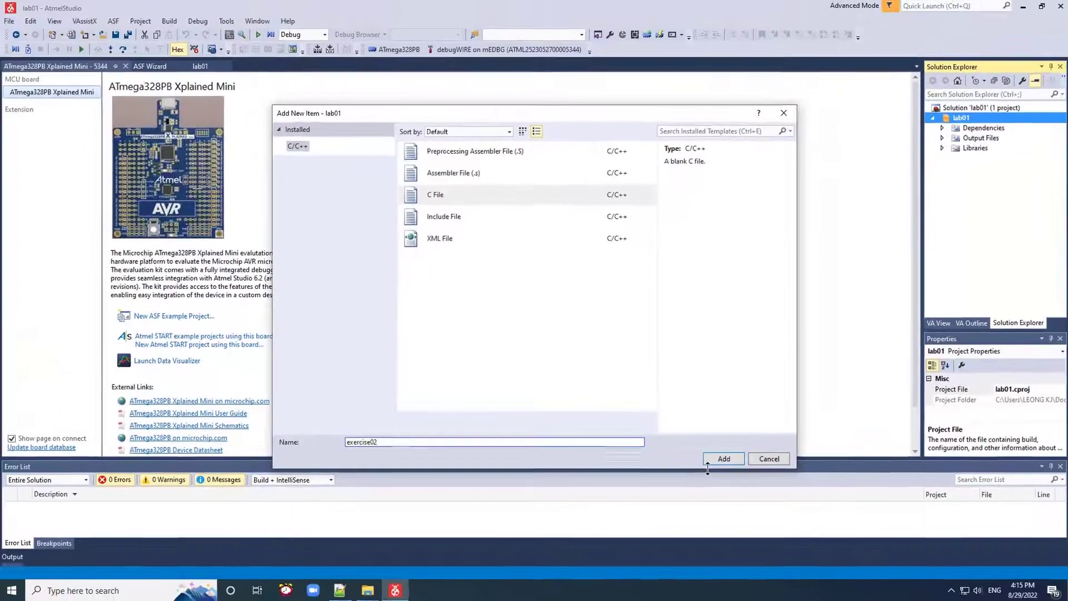
click(807, 456)
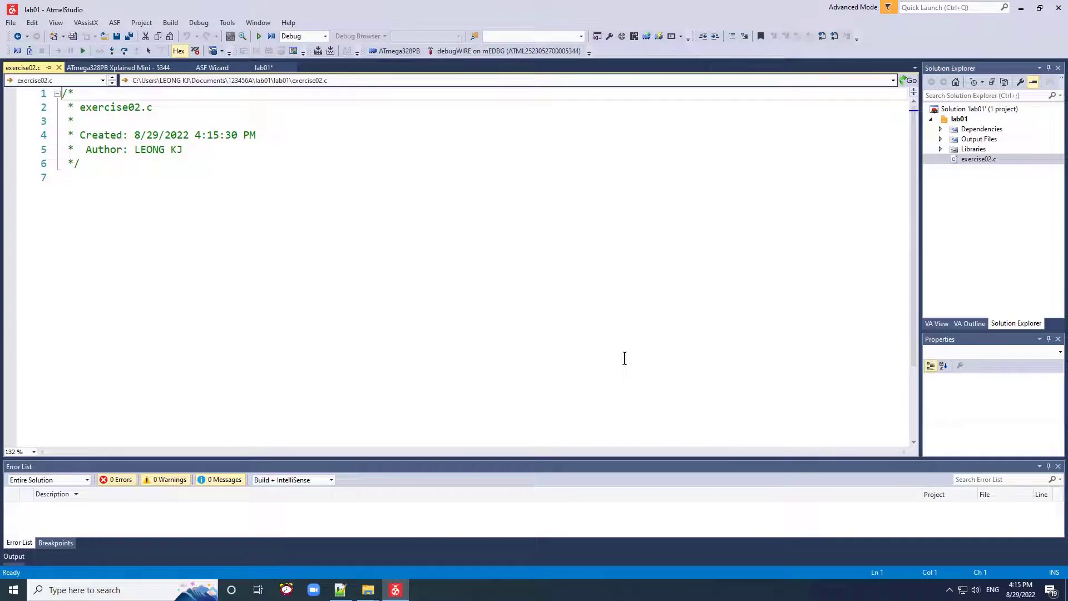
Replace the header comment in exercise02.c with the program that toggles PORTD bit 6 and prints over serial at 115200, and build the solution
drag(605, 335, 69, 103)
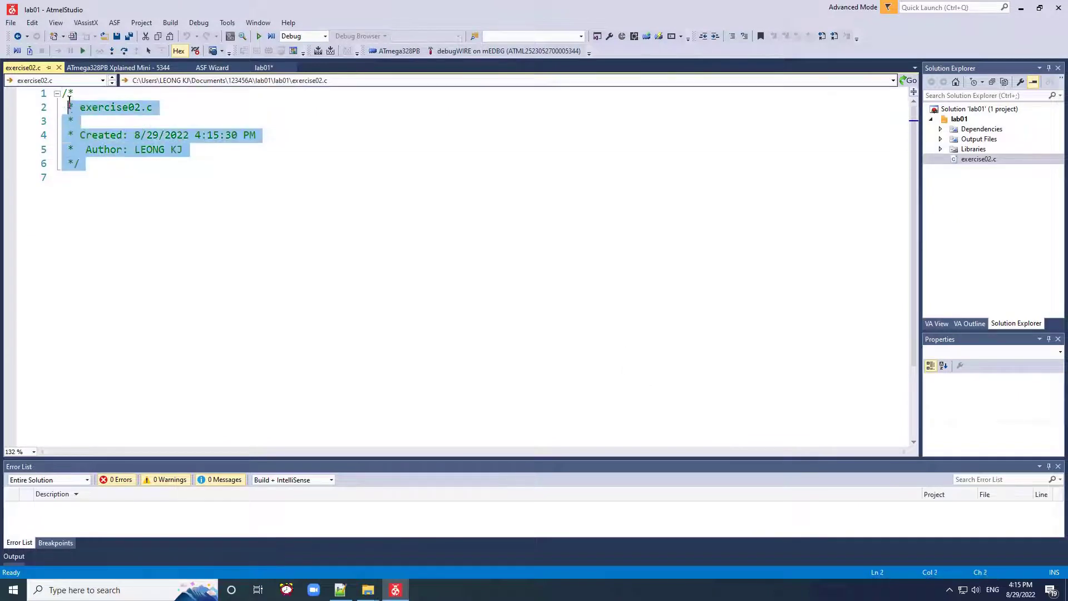
key(Delete)
text(#include <avr/io.h>  int main(){ 	uint32_t x; 	uint8_t k;  	Serial_start(115200); 	DDRD = DDRD | (1<<6); 	while(1){ 		for(k=0;k<8;k++){ 			PORTD = PORTD ^ (1<<6); 			Print_bin(PORTD); 			Print_hex(k); 			for(x=0;x<200000;x++); 		} 		for(x=0;x<3000000;x++); 	} })
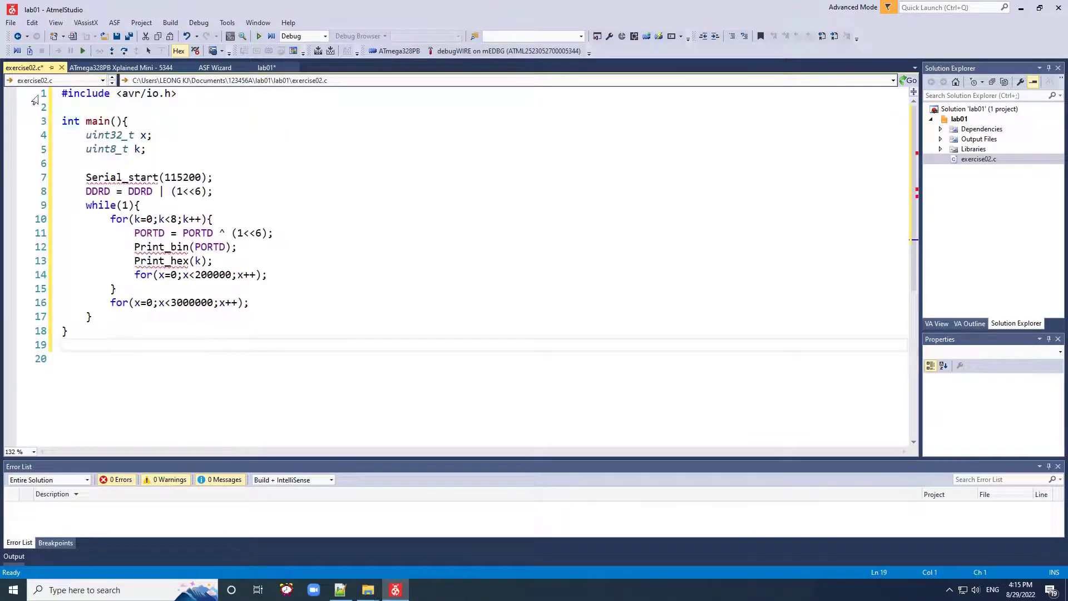
click(170, 23)
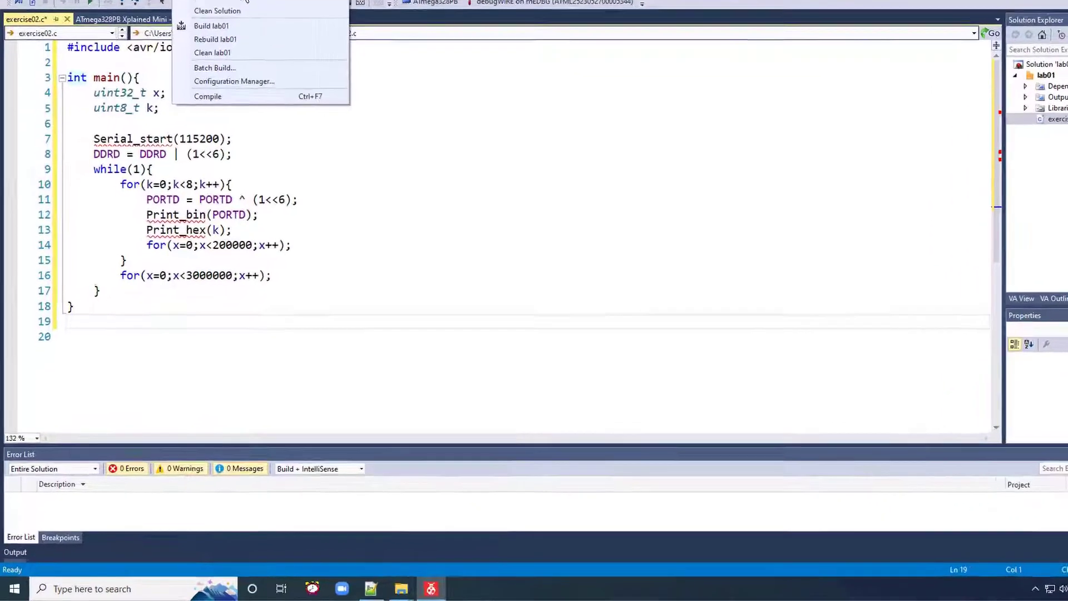
click(218, 36)
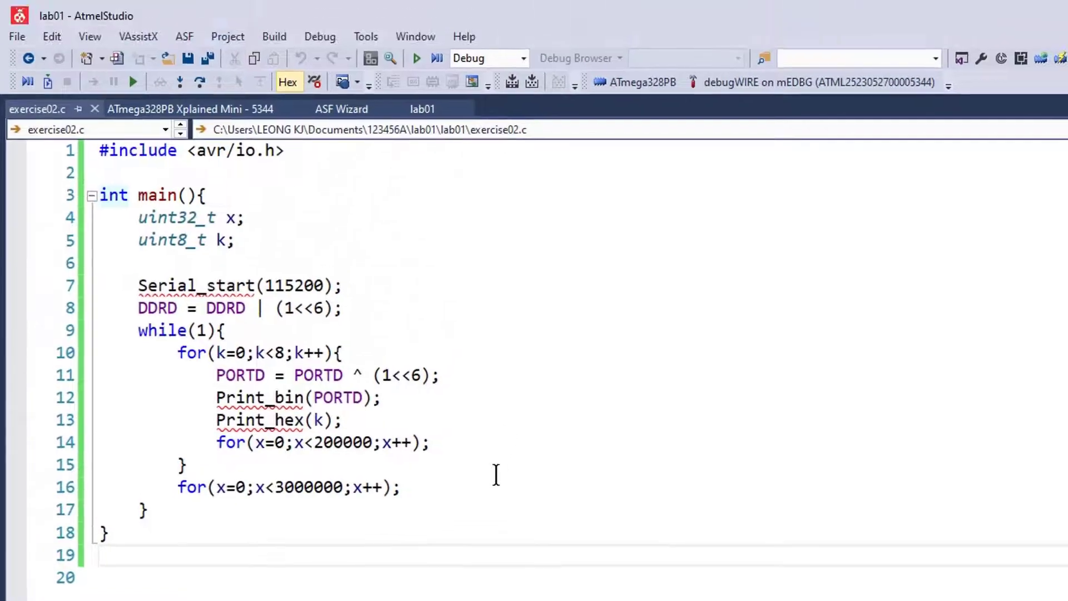
Comment out the Print_hex(k), Print_bin(PORTD) and Serial_start(115200) calls in exercise02.c and rebuild the solution
click(217, 420)
text(//)
click(217, 398)
text(//)
click(139, 286)
text(//)
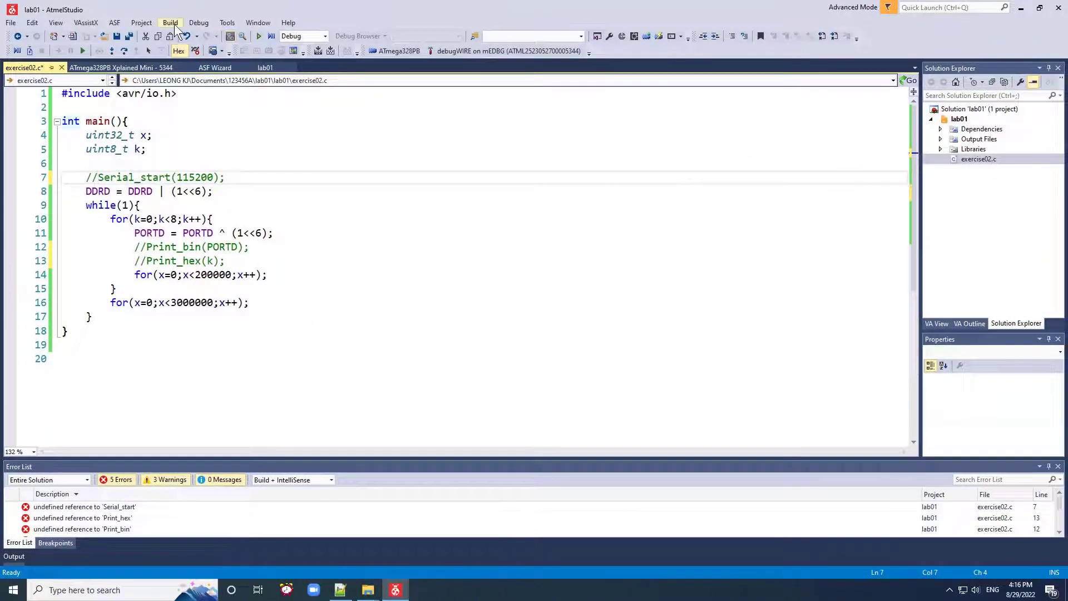
click(171, 23)
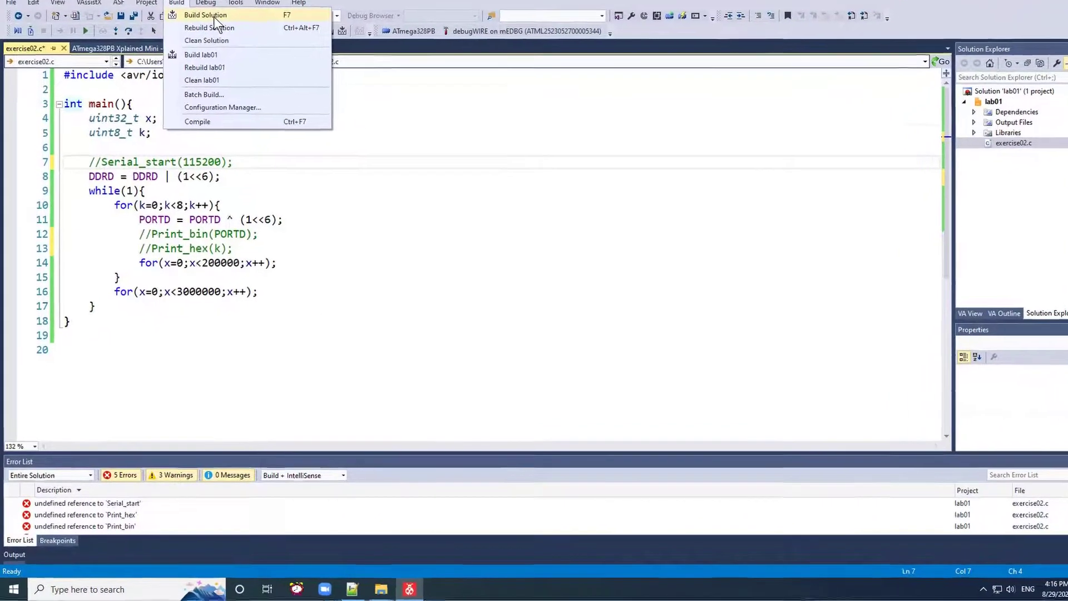
click(206, 37)
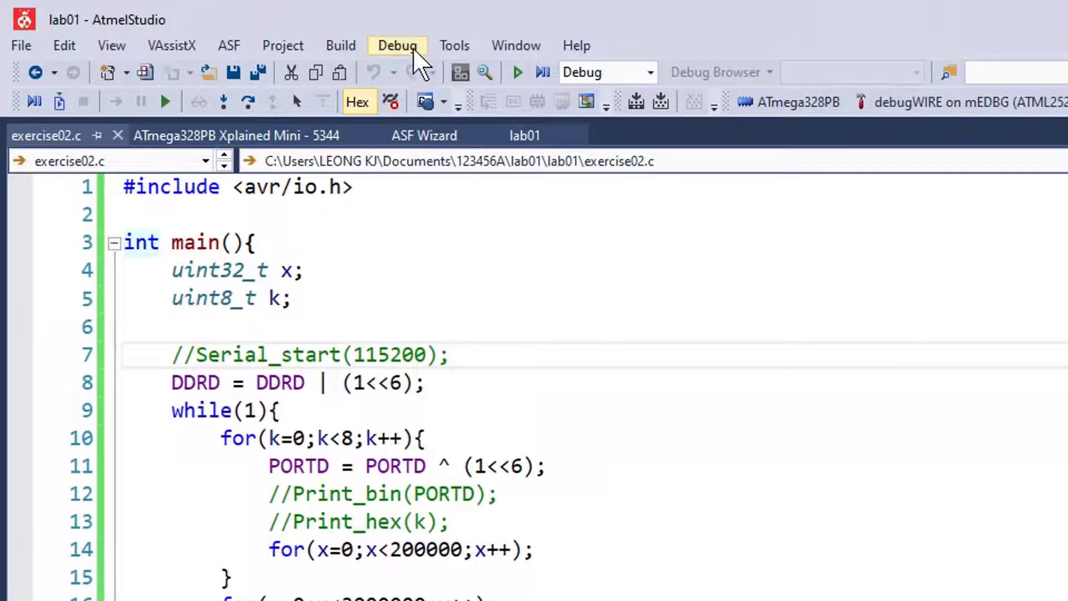
Start a debugging session for exercise02.c that breaks at main, continue execution on the board, and stop debugging
click(411, 49)
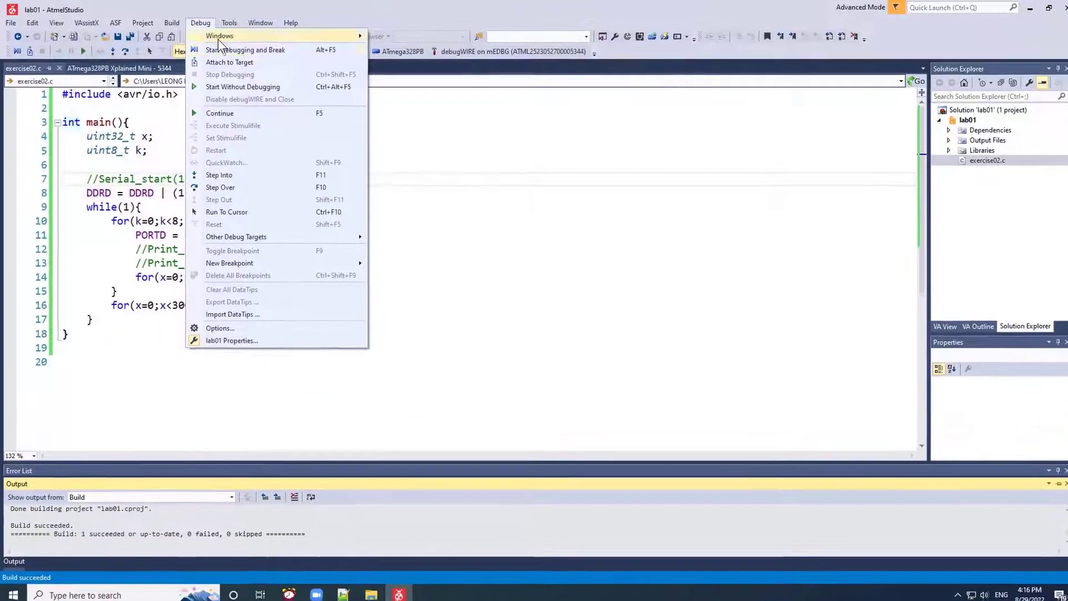
click(290, 50)
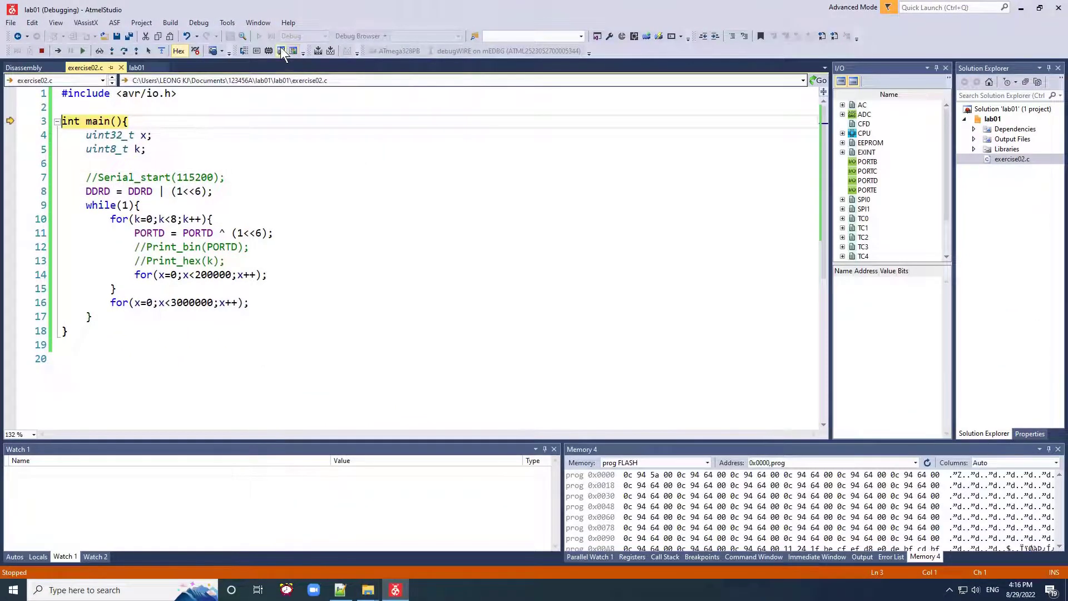
click(206, 25)
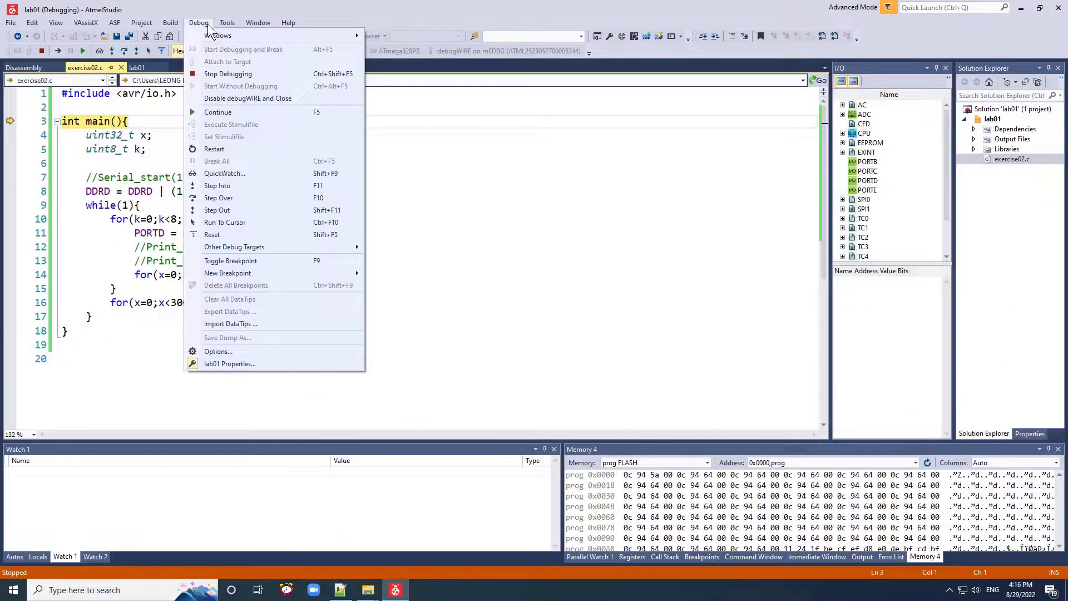
click(245, 112)
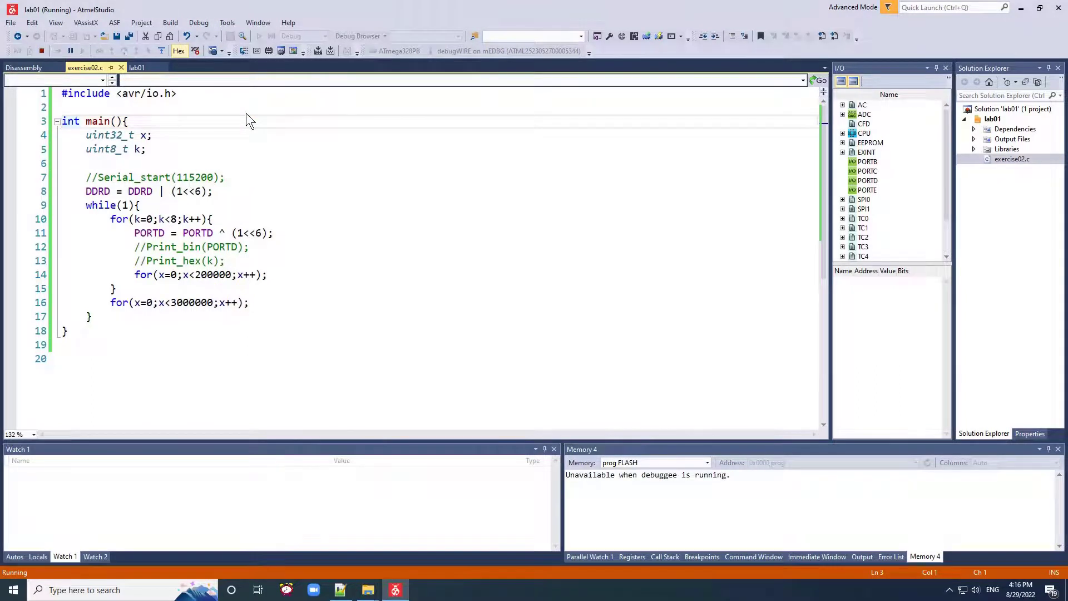
click(199, 25)
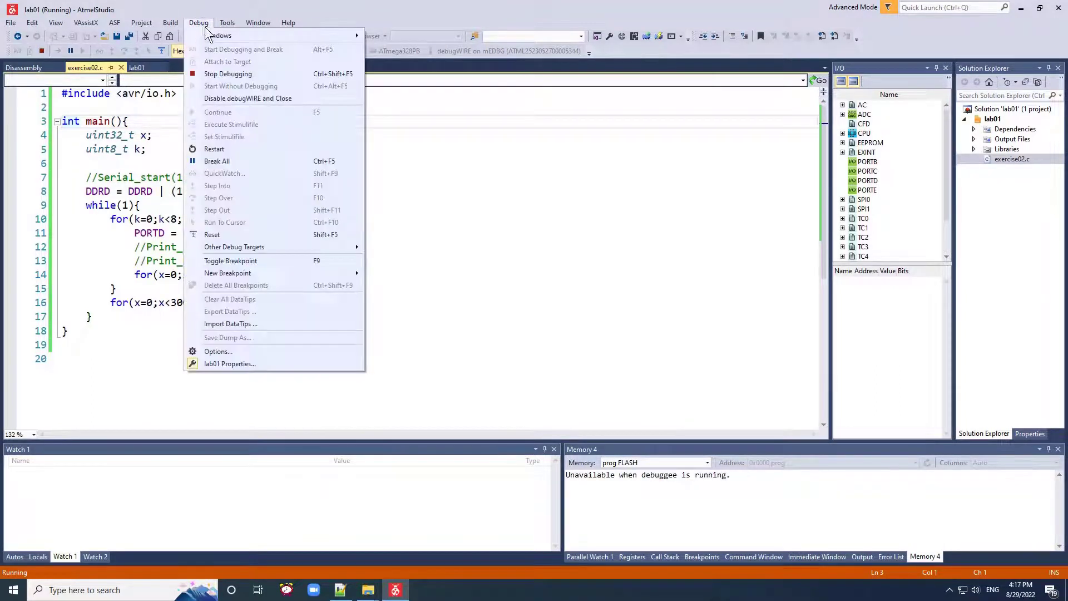
click(235, 76)
Close the lab01 solution and exit Atmel Studio
click(12, 23)
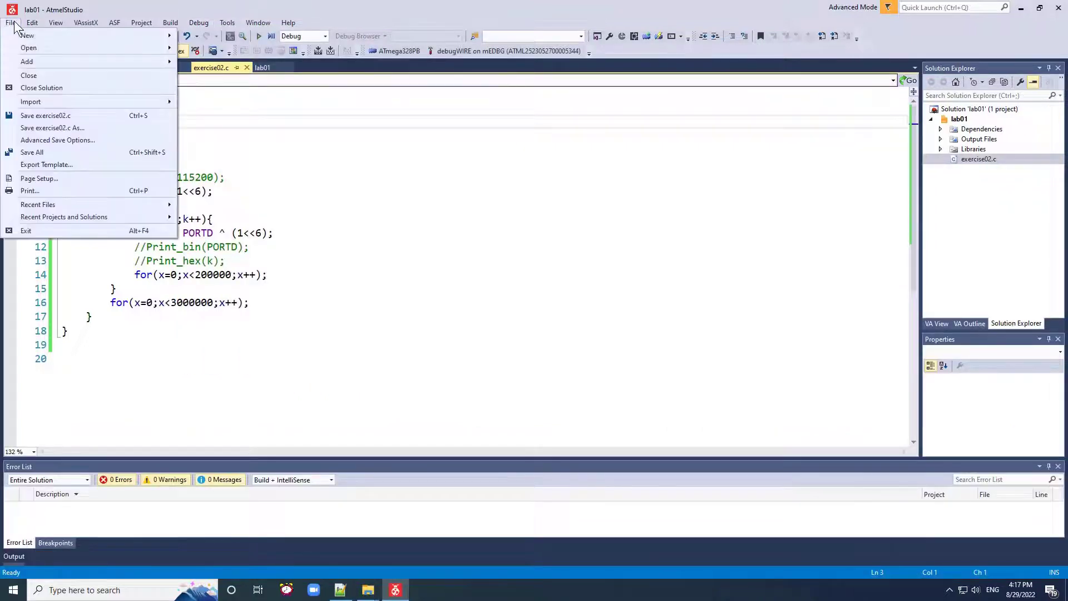
click(38, 88)
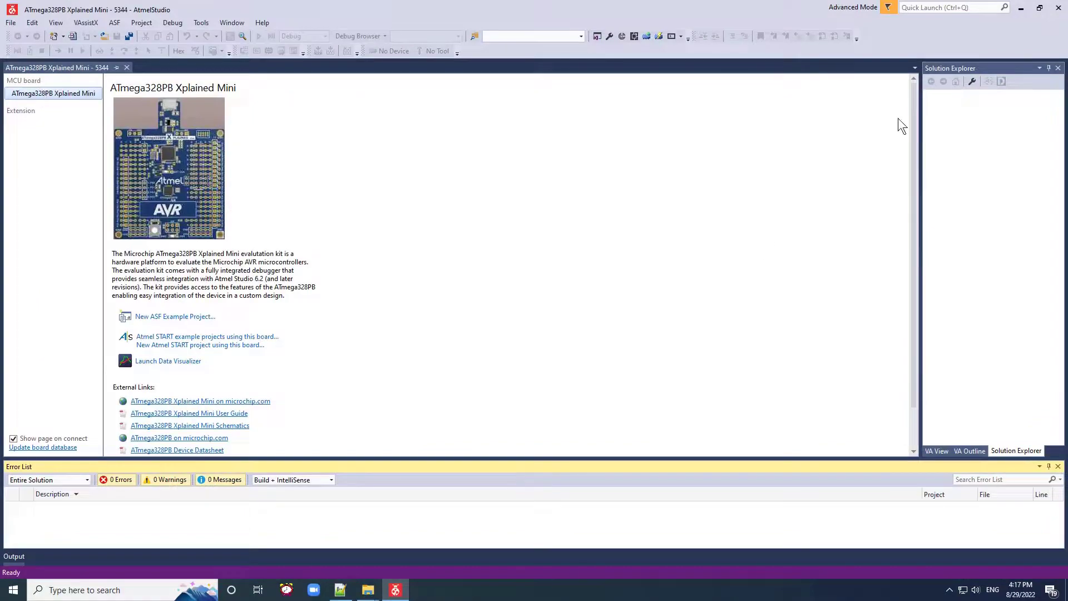
click(1050, 14)
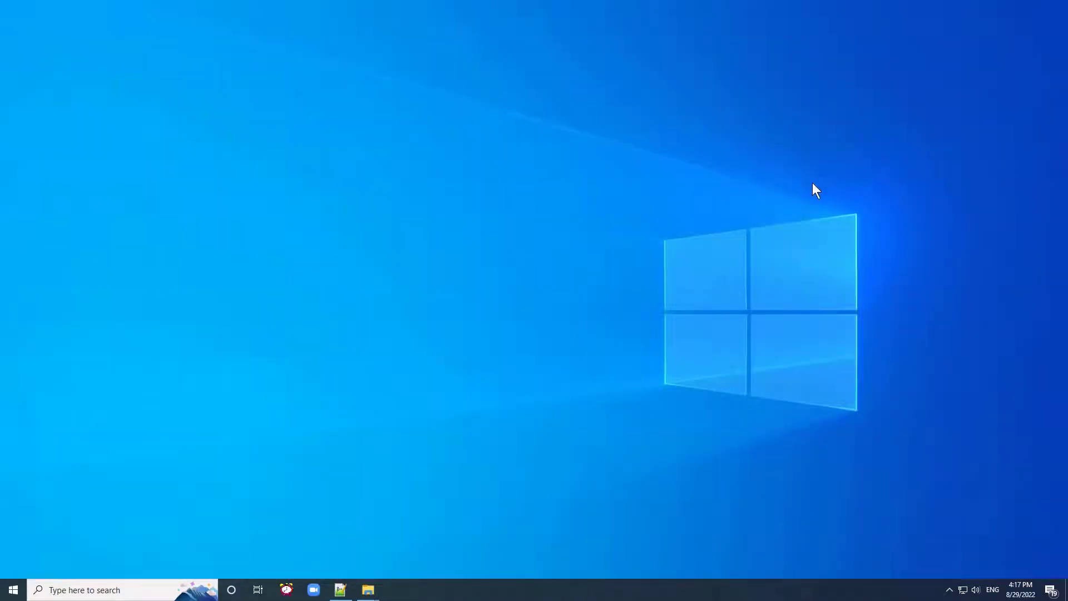
Browse in File Explorer from Documents to the inner lab01 project folder to examine the saved exercise files
key(super+e)
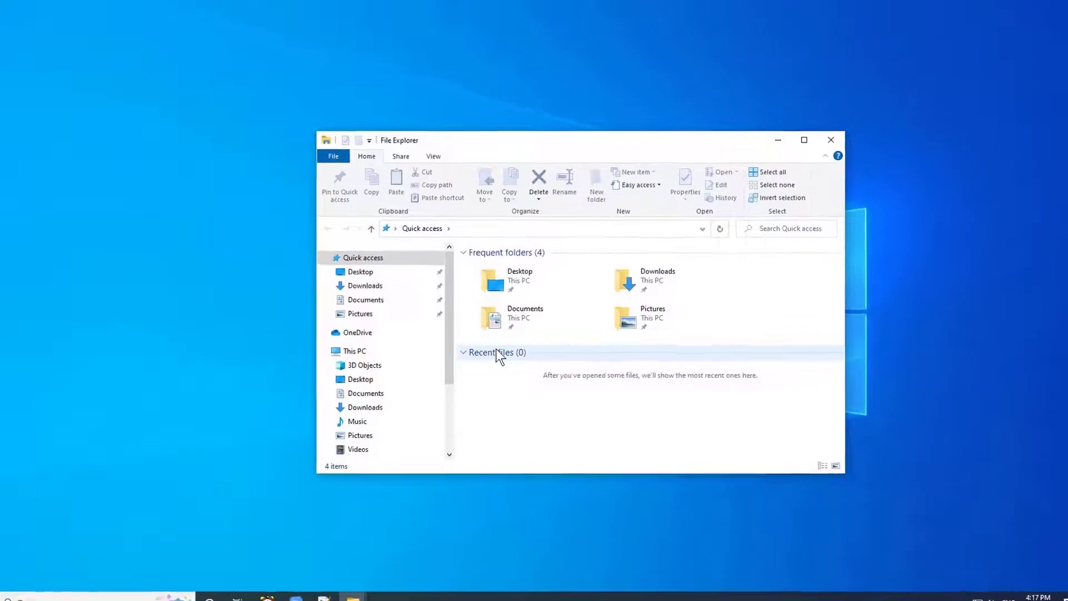
click(379, 301)
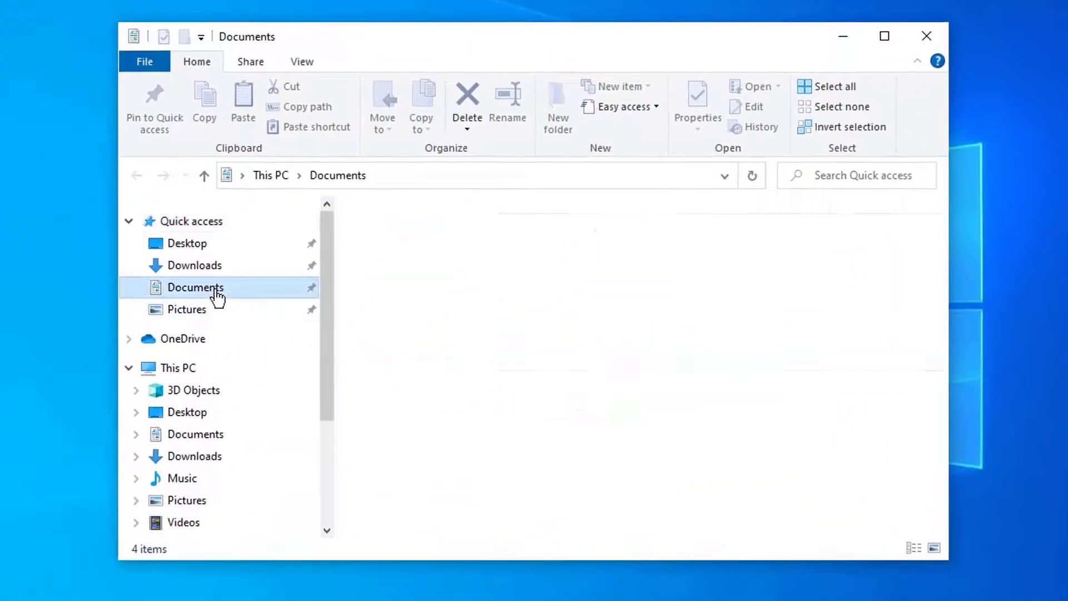
double_click(409, 231)
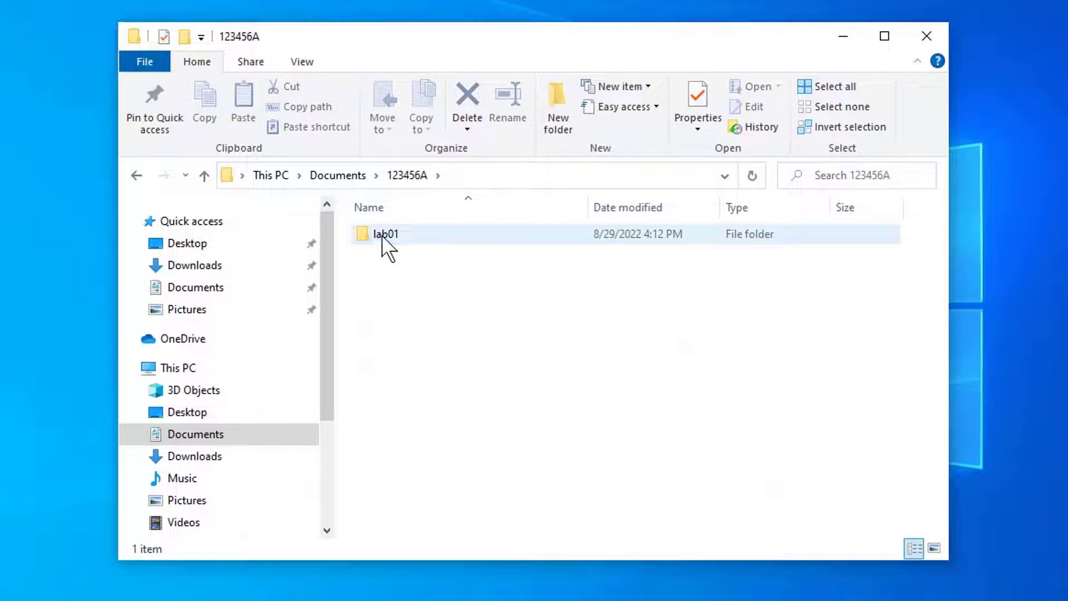
double_click(382, 236)
double_click(400, 234)
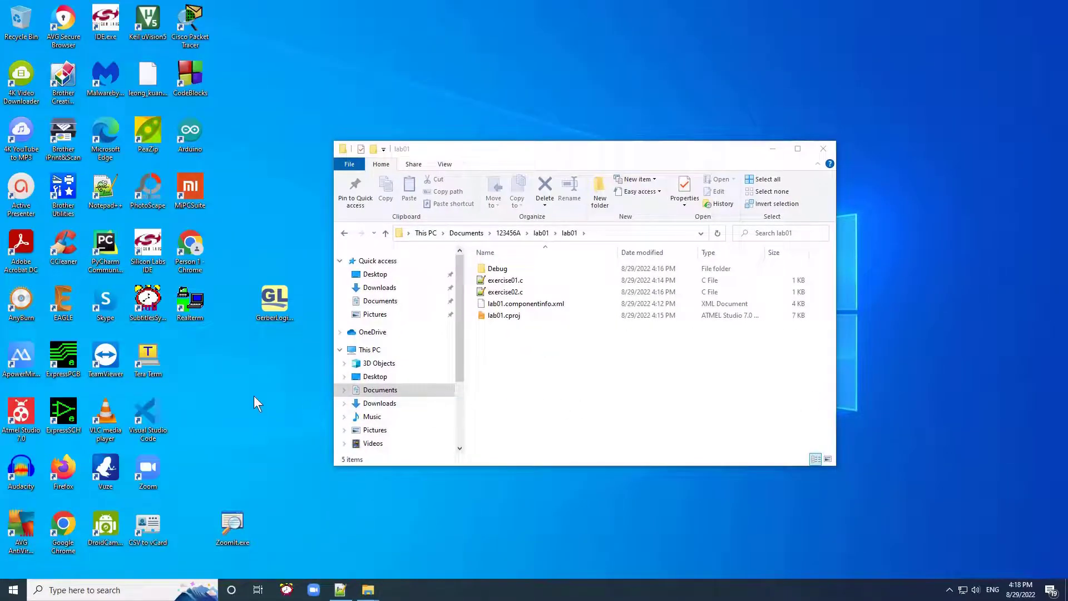
Launch Atmel Studio again and open the saved solution lab01.atsln from the lab01 folder
double_click(22, 413)
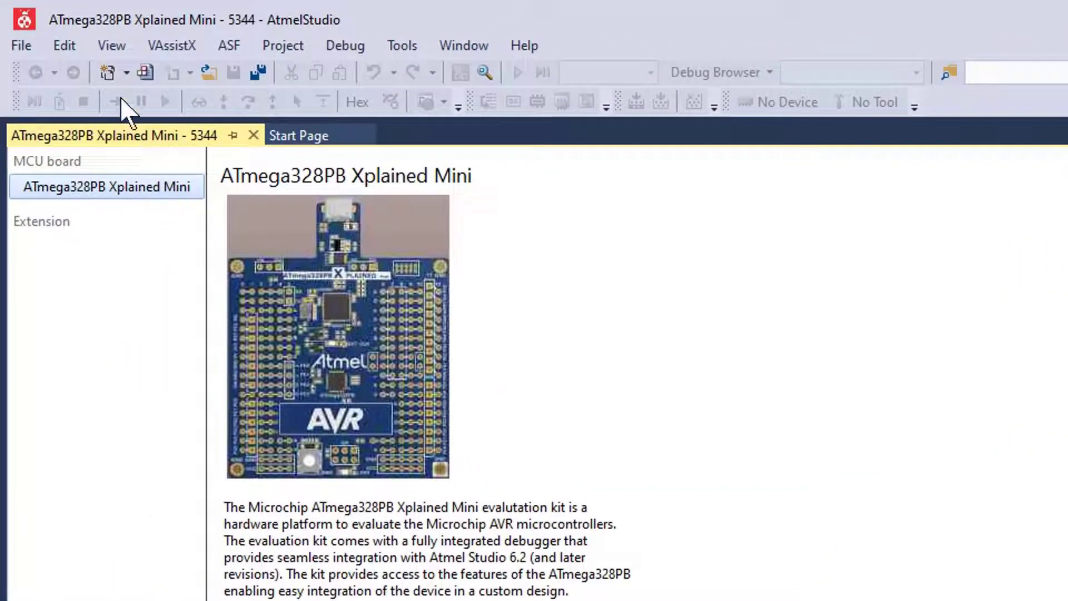
click(21, 47)
mouse_move(71, 102)
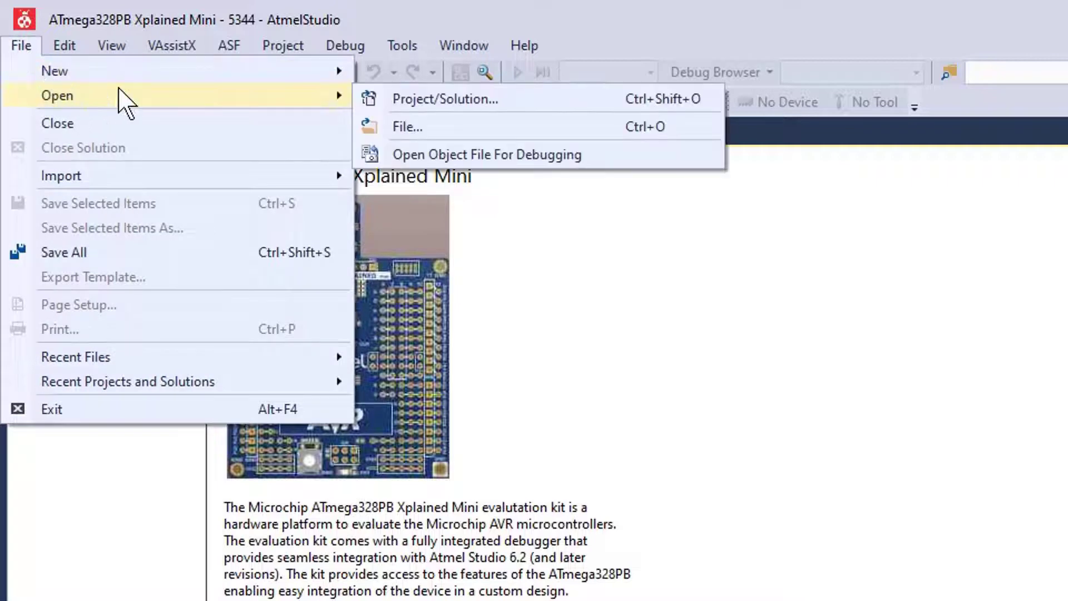
click(467, 98)
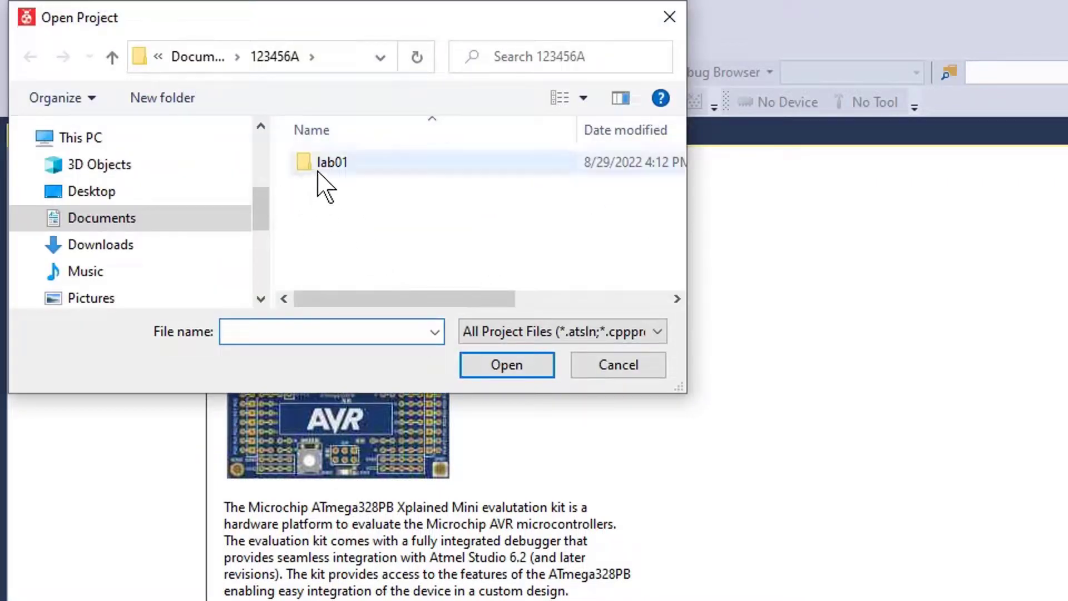
double_click(332, 163)
click(370, 192)
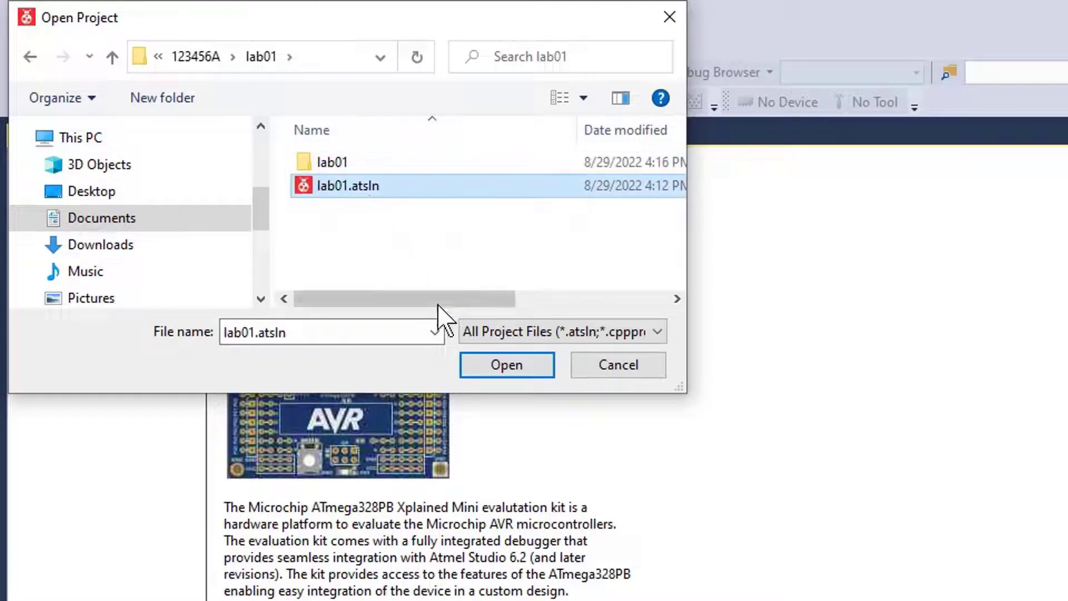
click(511, 370)
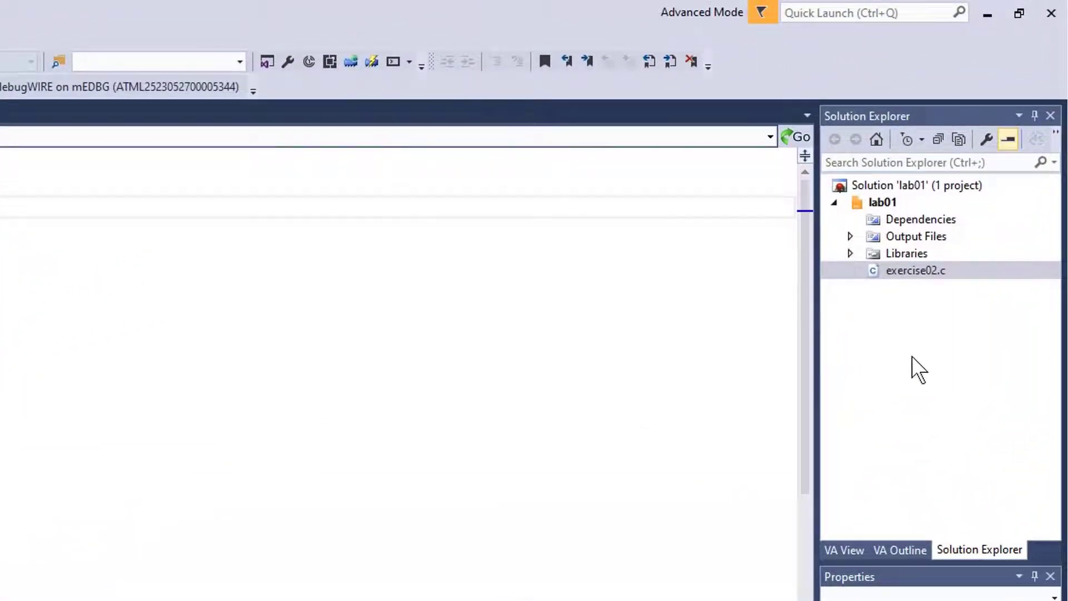
Remove exercise02.c from the lab01 project without permanently deleting the file
right_click(909, 273)
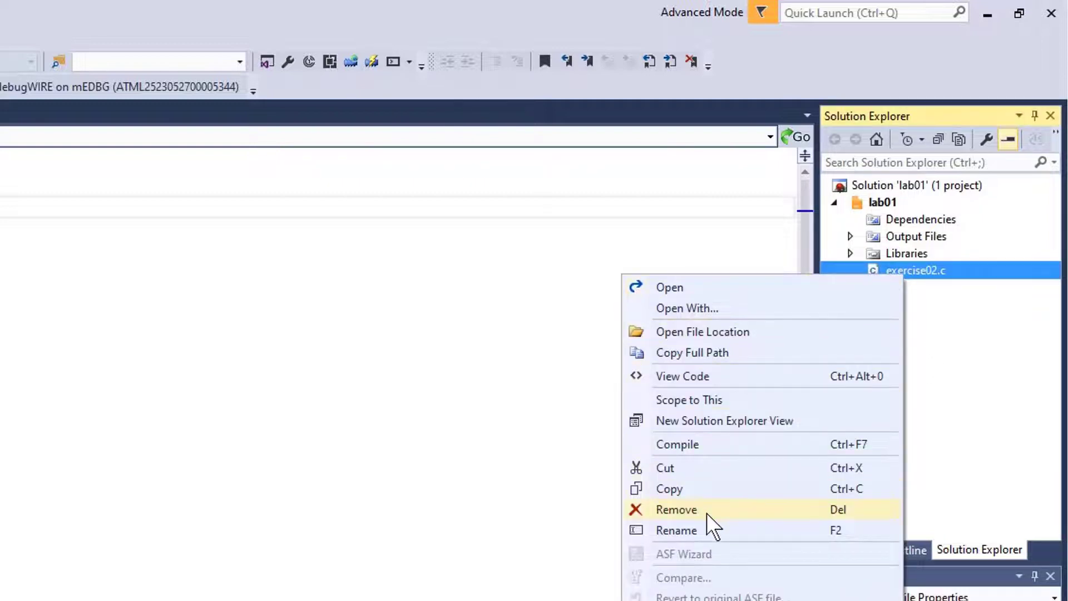
click(676, 510)
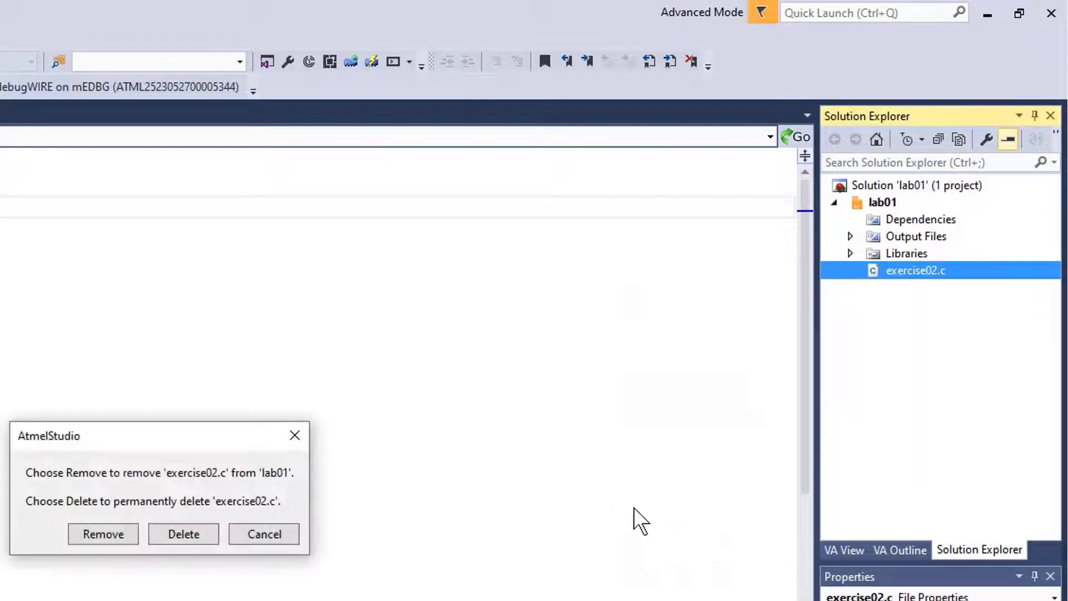
click(99, 535)
click(313, 566)
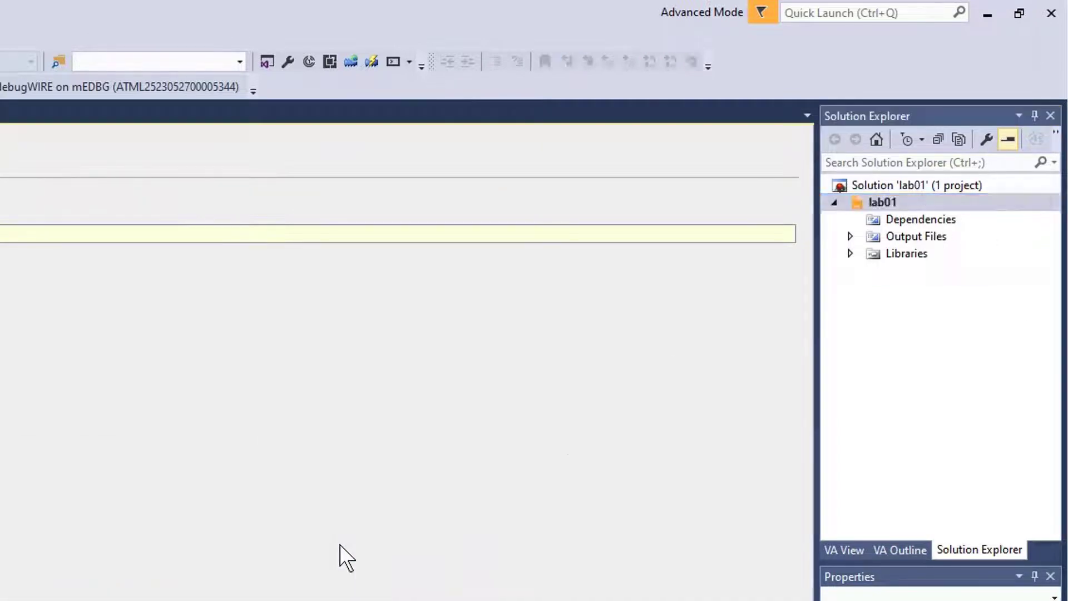
Add the existing file exercise01.c back to the lab01 project and open it in the editor
right_click(886, 202)
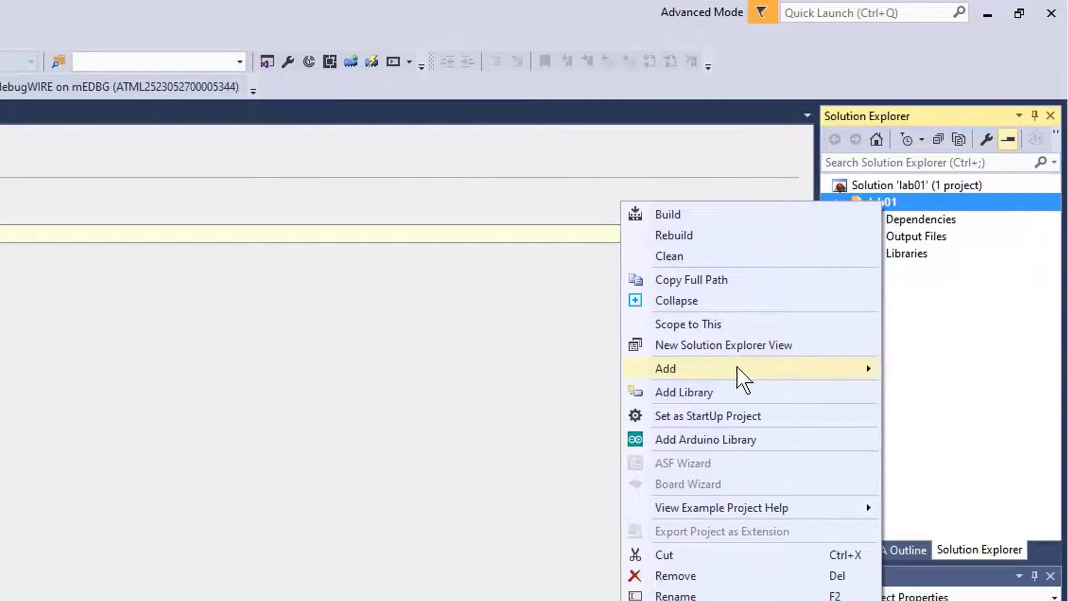
mouse_move(736, 367)
click(485, 397)
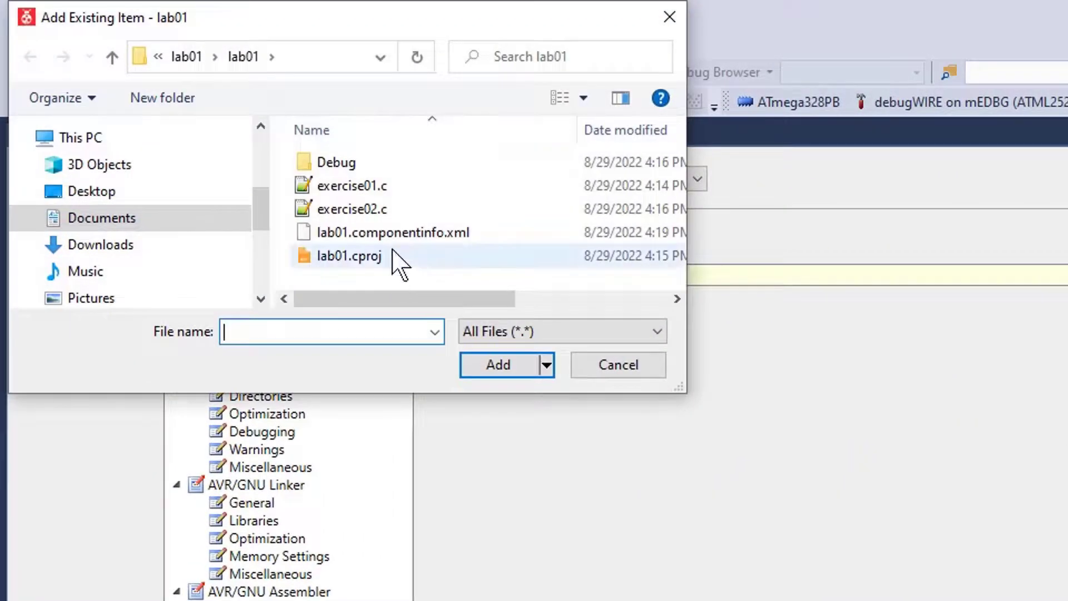
click(382, 187)
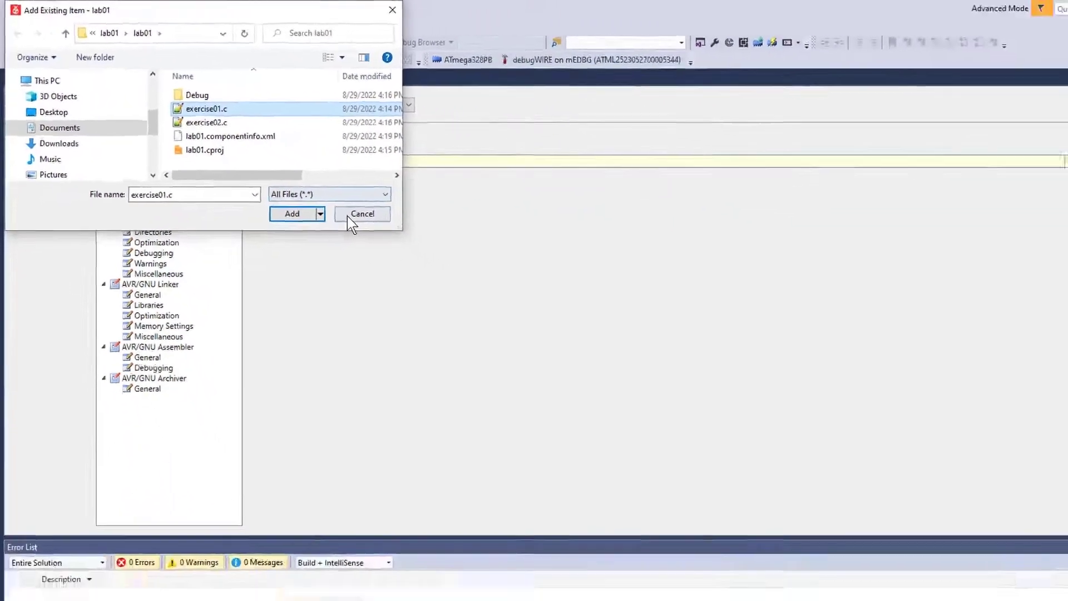
click(292, 213)
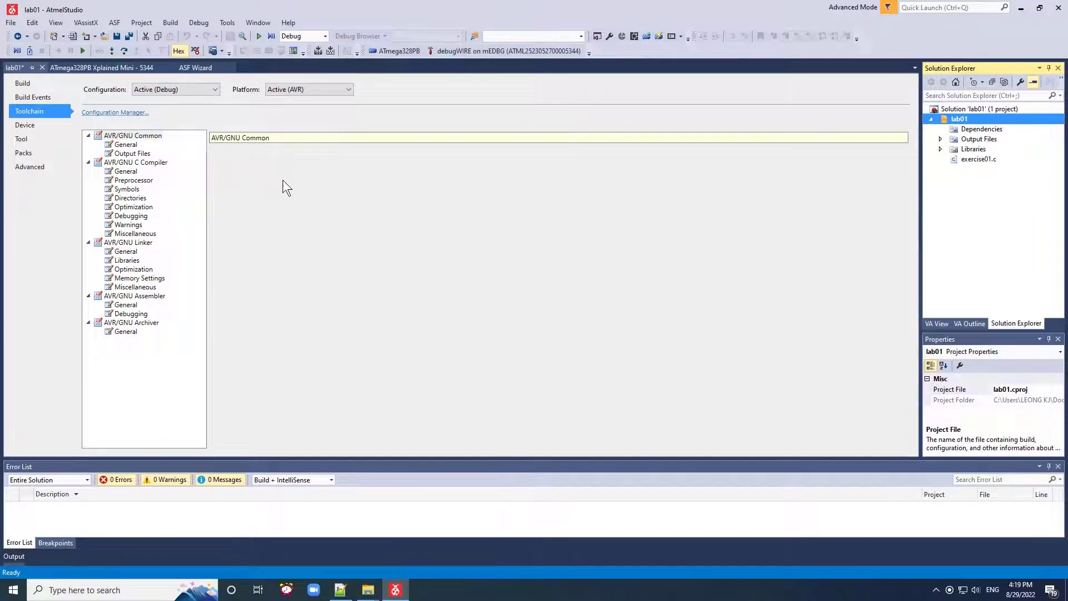
double_click(968, 159)
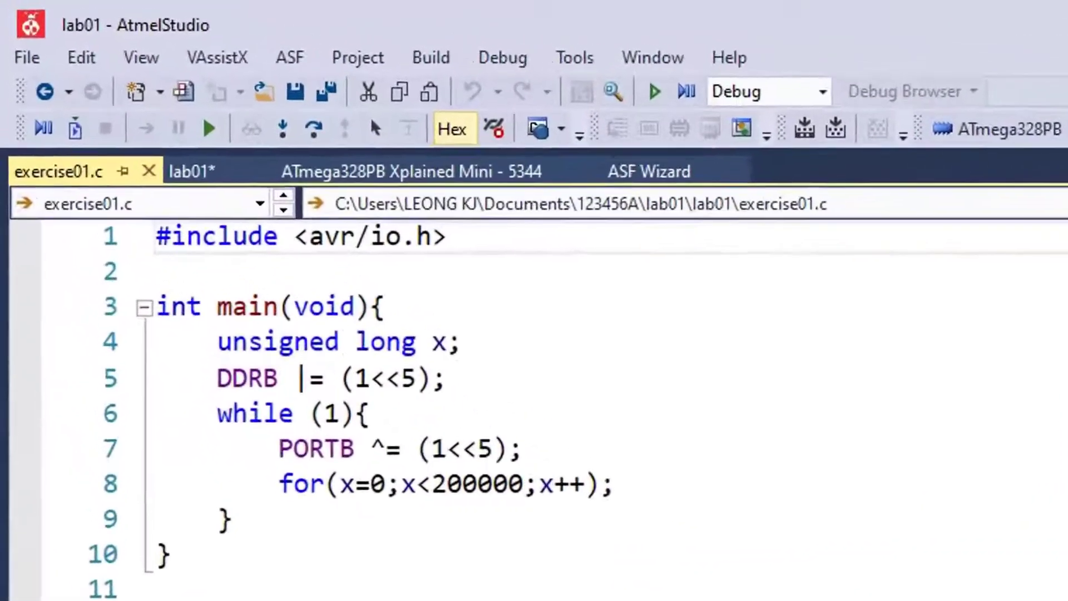
Close the lab01 solution and set up a new project named lab02 in the same parent folder as lab01
click(28, 59)
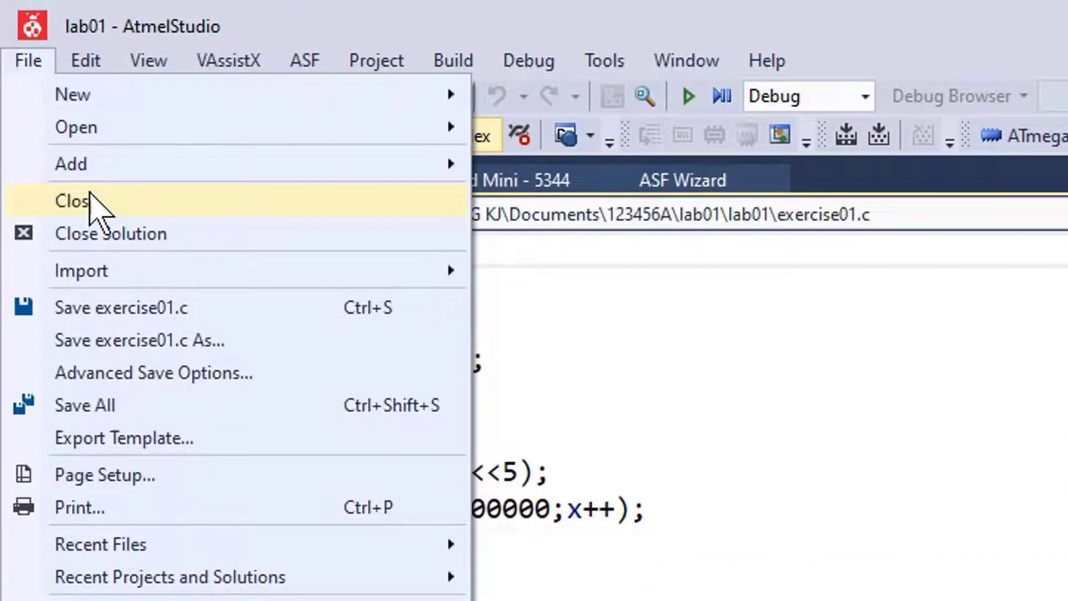
click(112, 234)
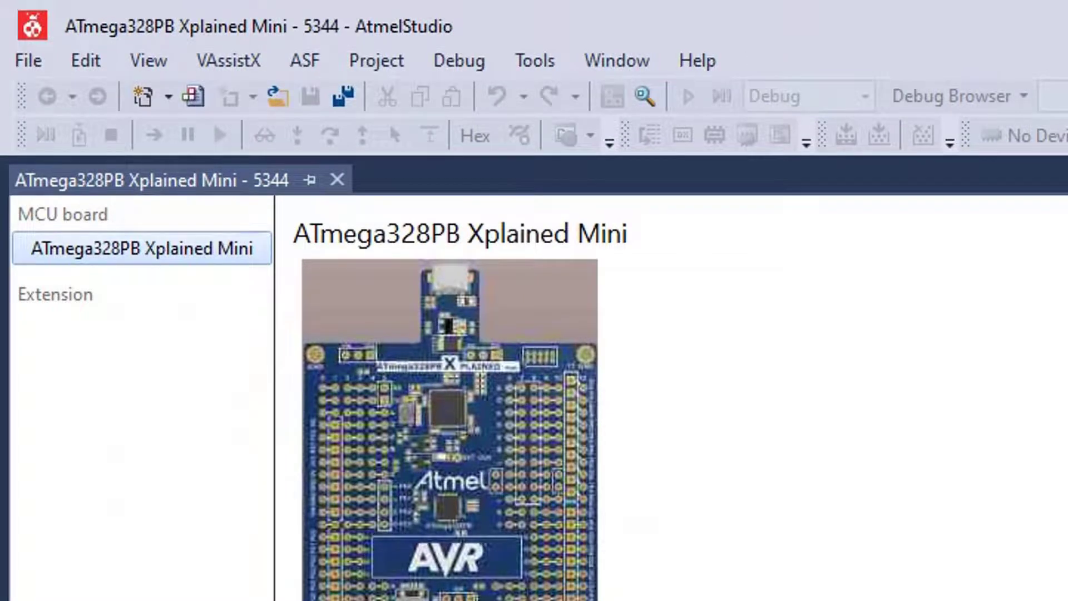
click(34, 64)
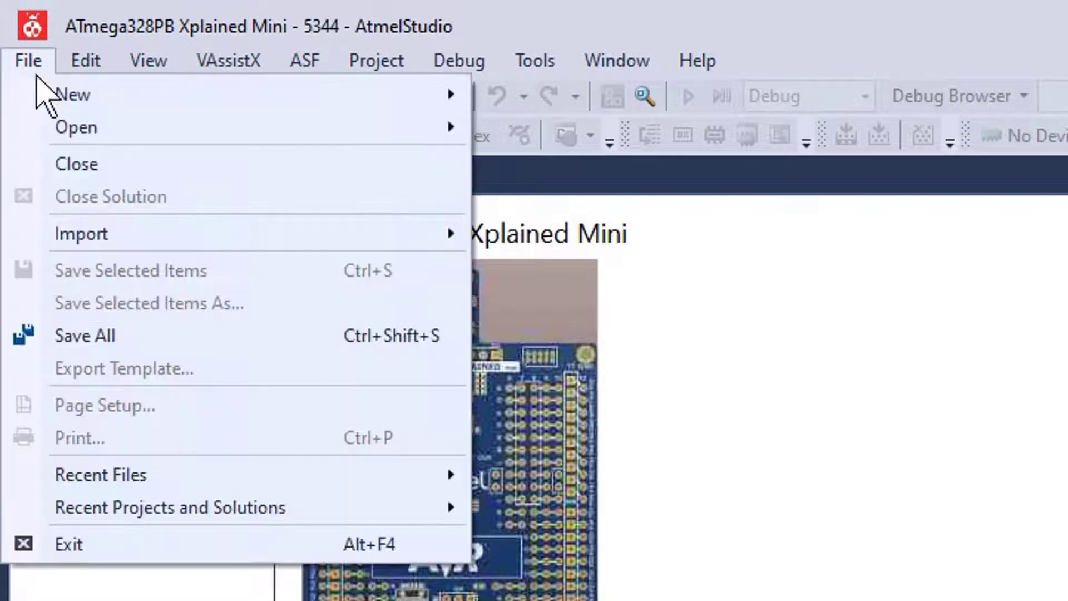
mouse_move(73, 95)
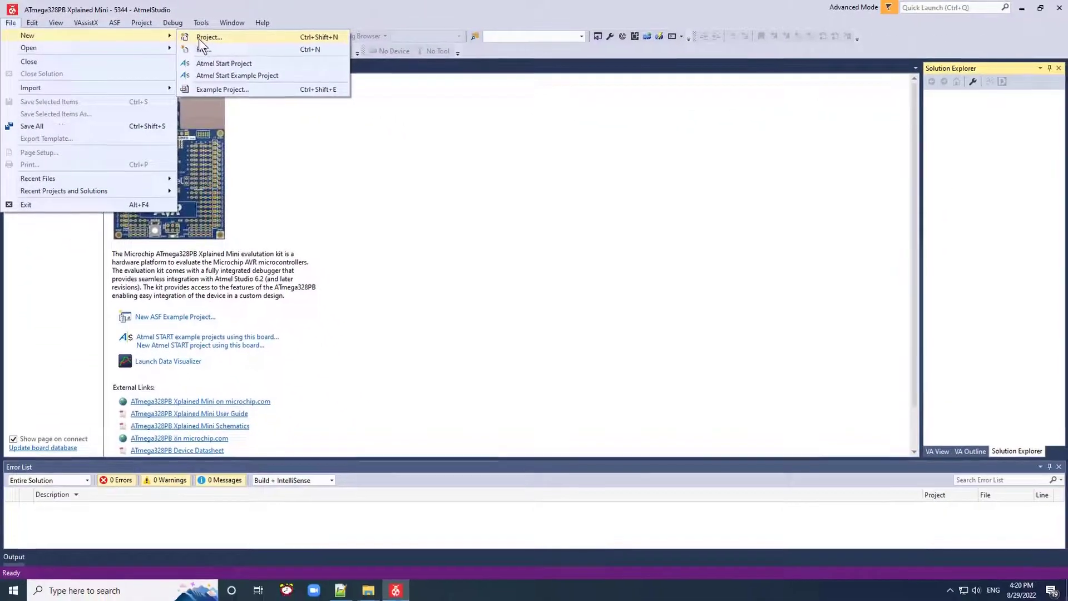
click(225, 42)
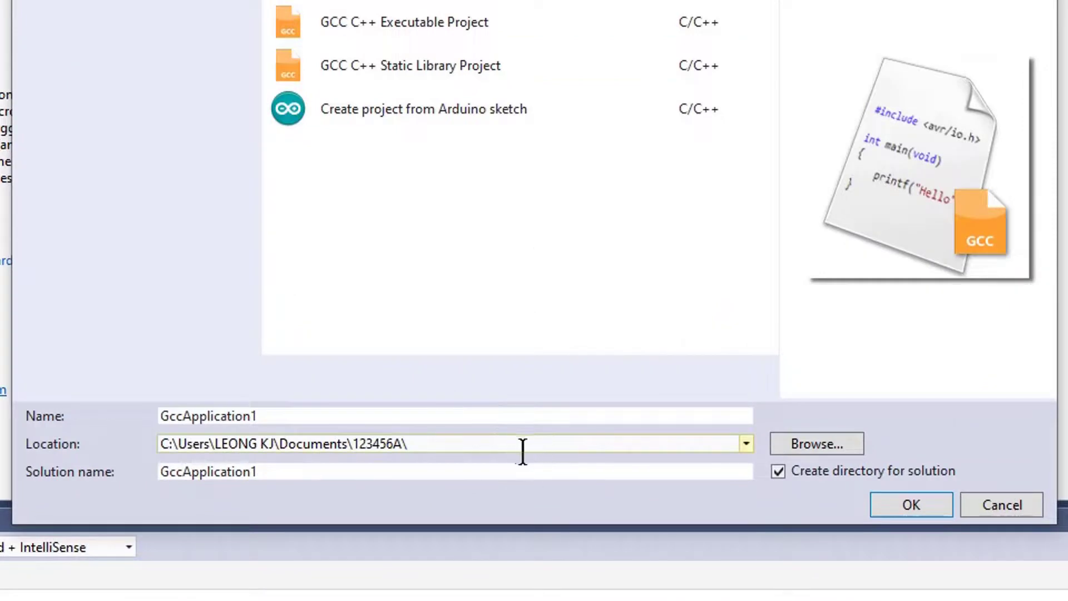
click(493, 445)
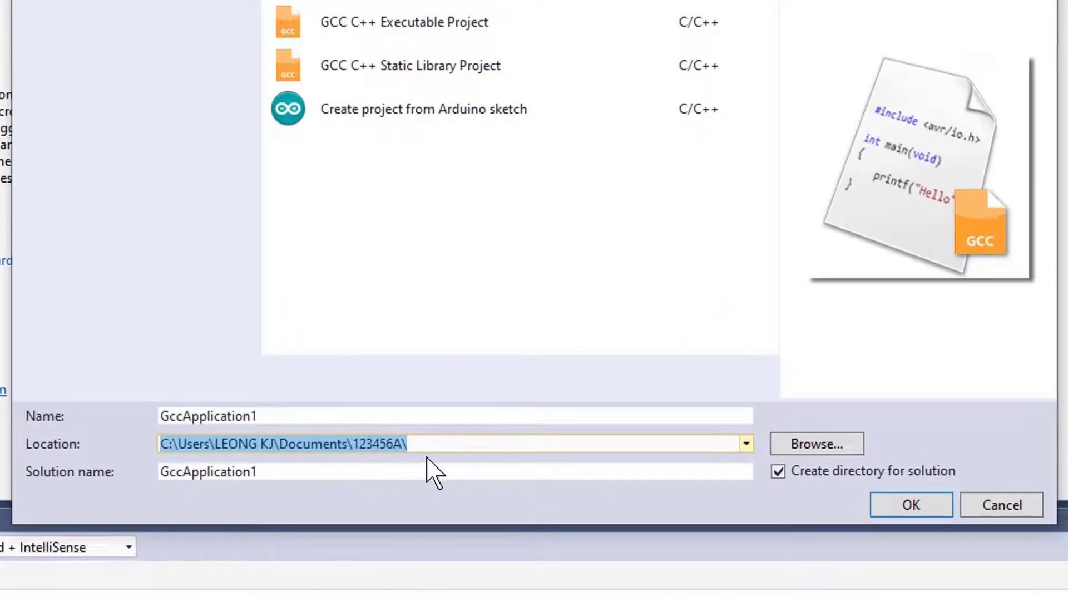
drag(281, 412, 124, 419)
text(lab02)
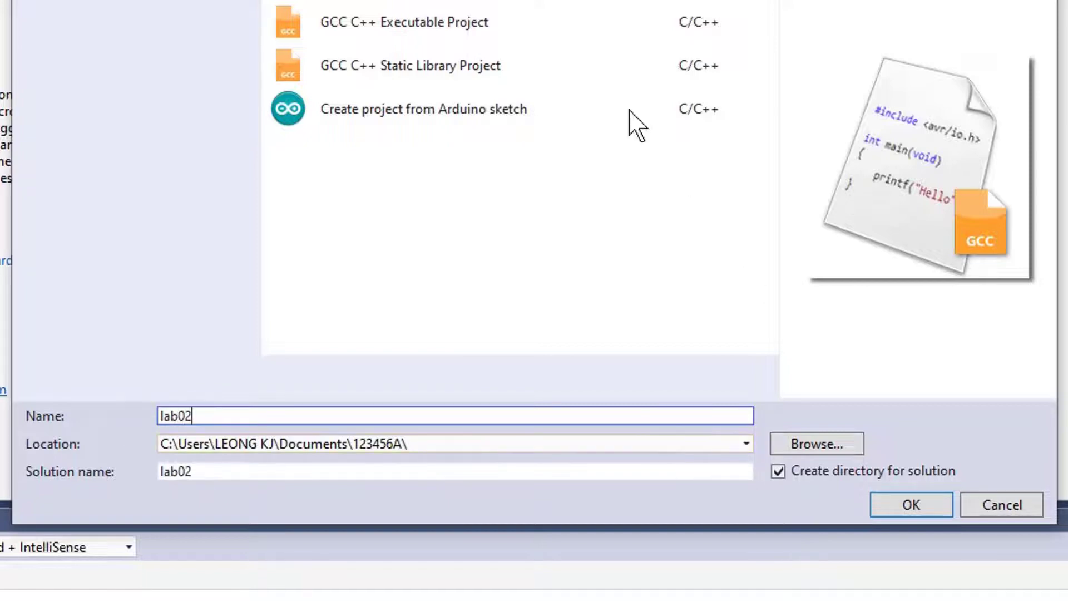
click(645, 1)
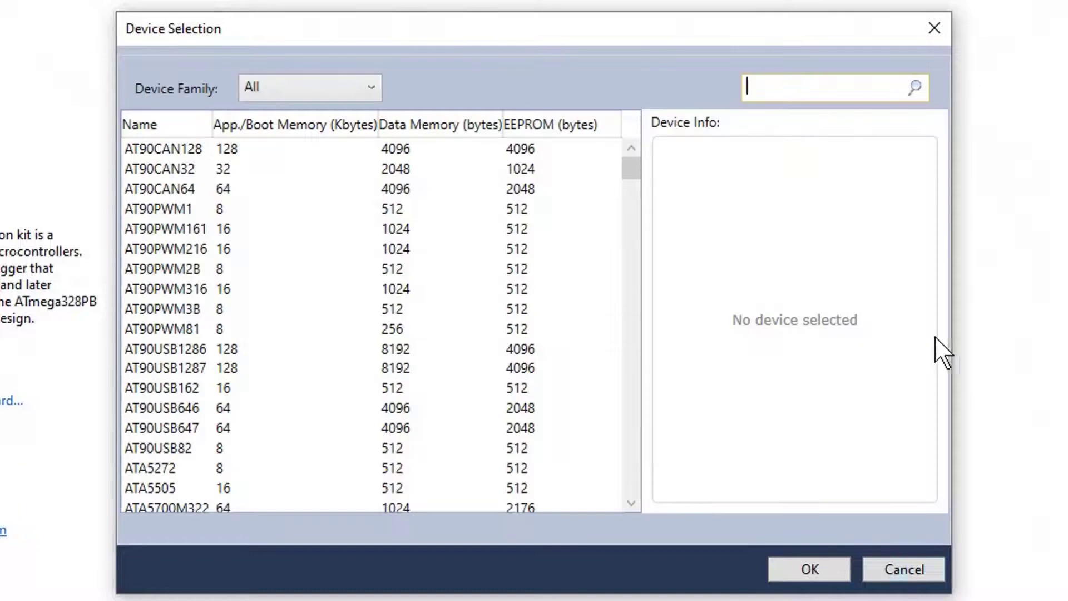
Filter the devices by 328 and create the lab02 project for the ATmega328PB
text(328)
click(203, 190)
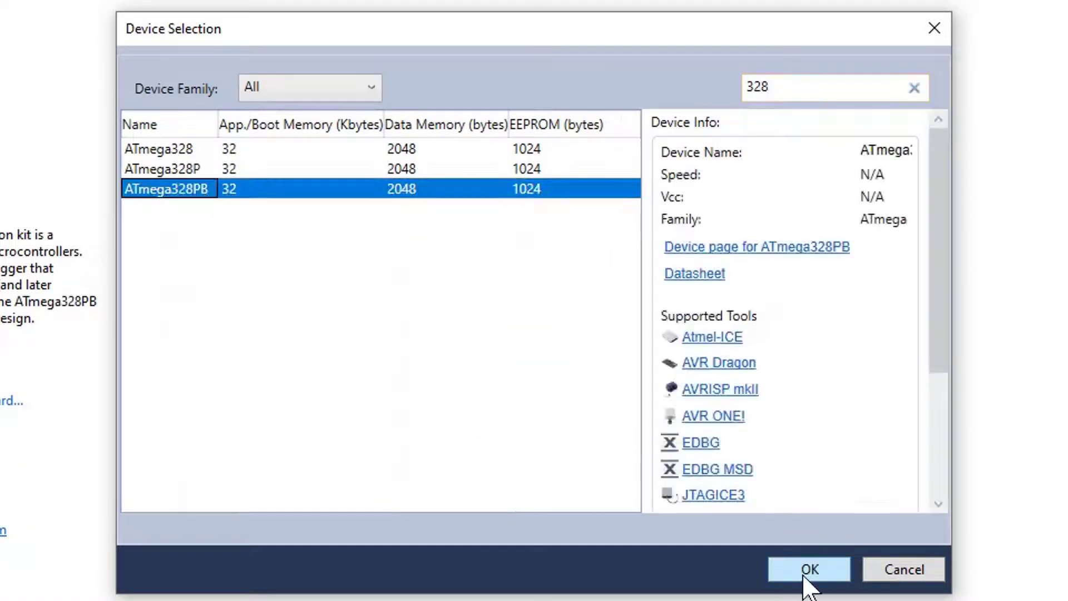
click(810, 570)
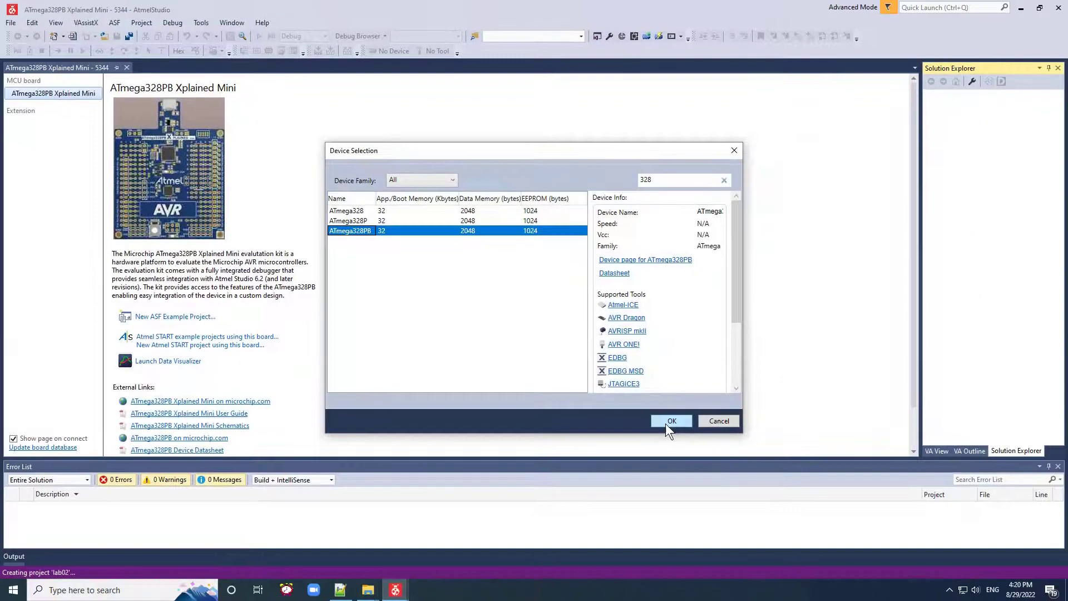
Select the mEDBG board as the lab02 project's debugger/programmer and set its interface to debugWIRE
click(452, 51)
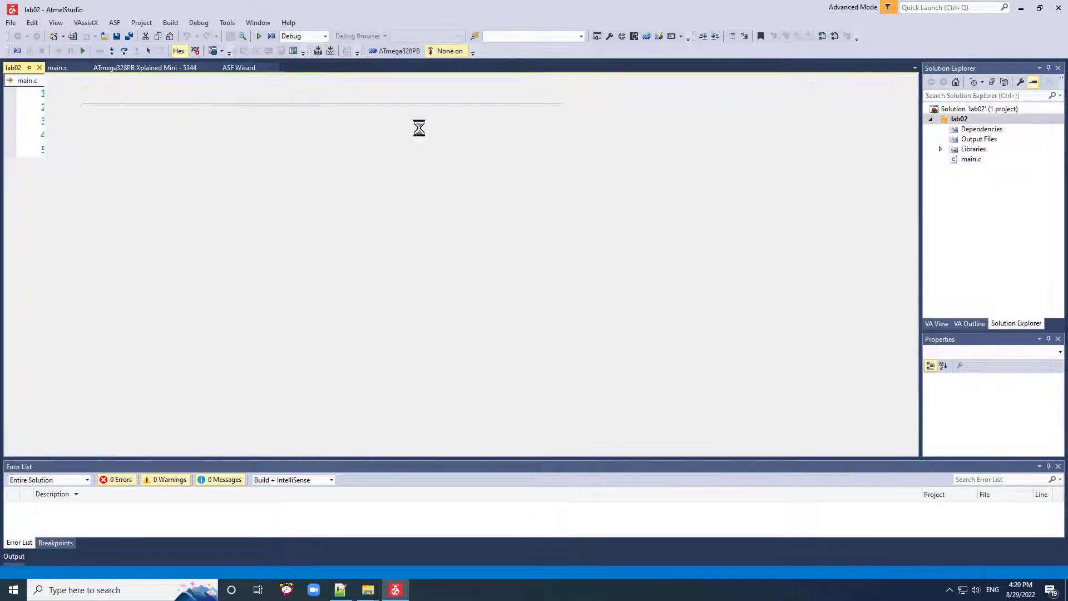
click(132, 134)
click(139, 163)
click(282, 135)
click(279, 161)
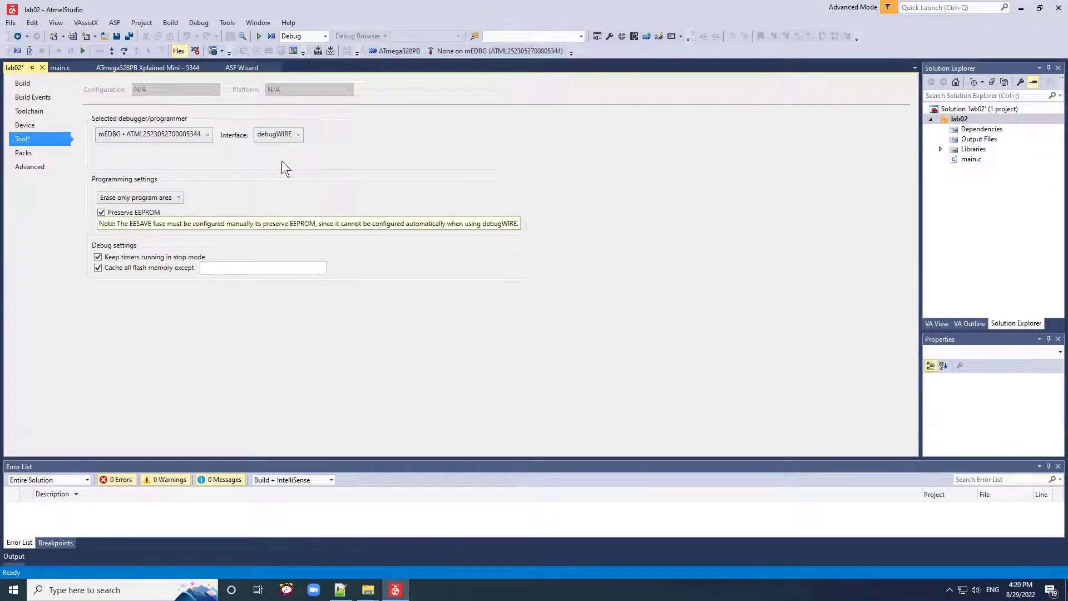
Set the AVR/GNU C compiler optimization level to None (-O0) for lab02, and open main.c in the editor
click(30, 111)
click(146, 207)
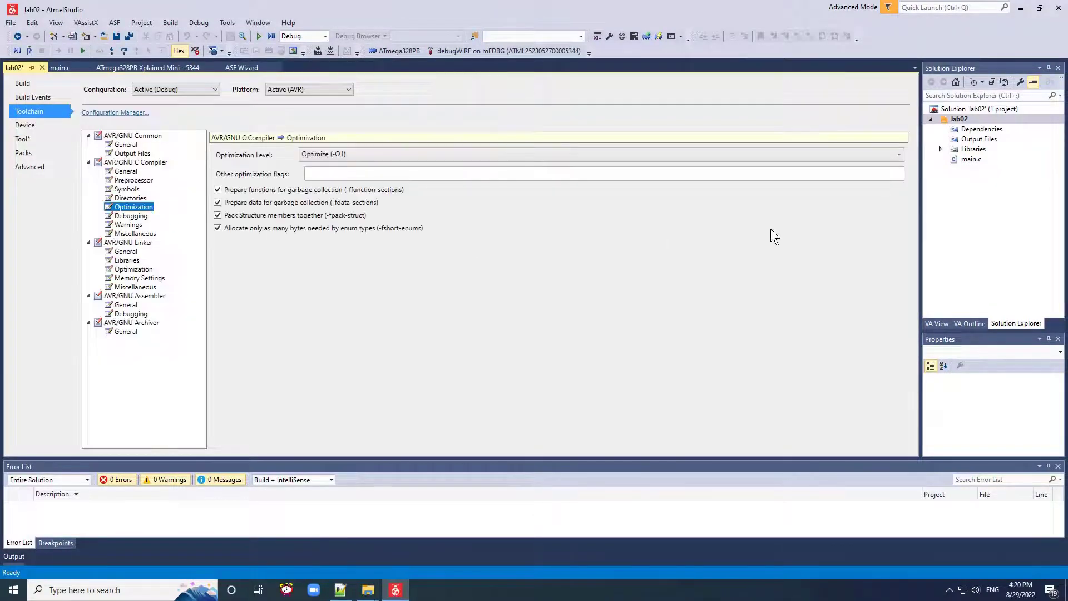
click(889, 154)
click(817, 169)
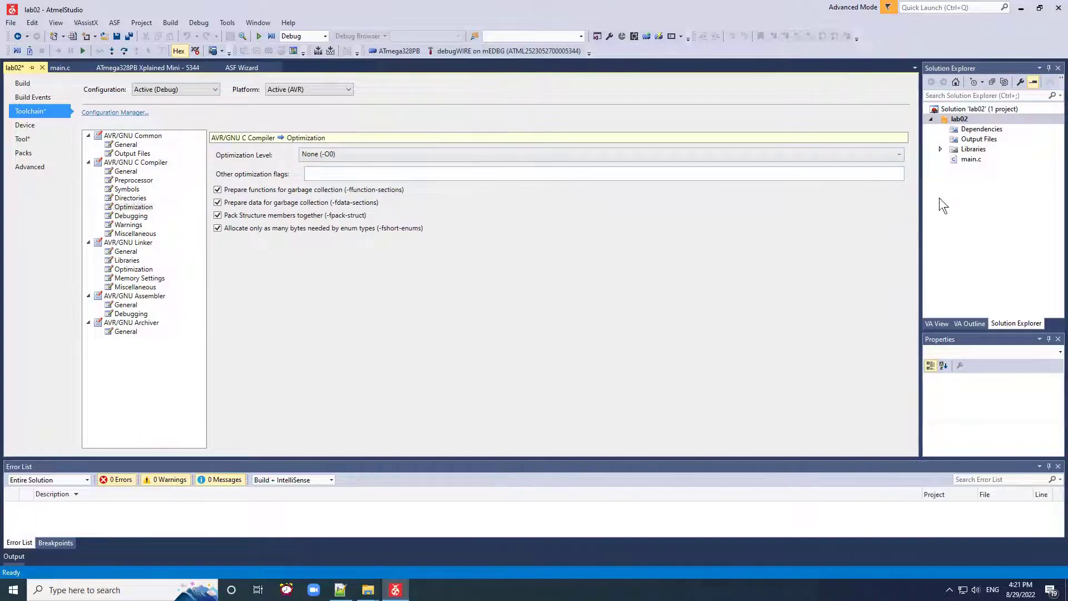
double_click(973, 160)
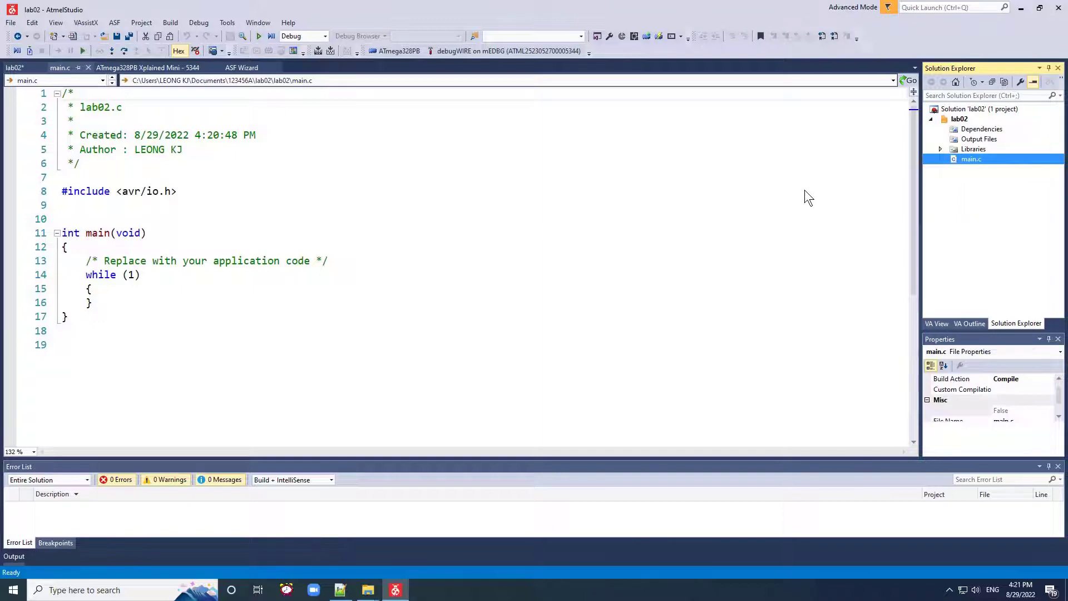
Switch to File Explorer and examine the files in the inner lab01 project folder under the labs' parent folder in Documents
click(1021, 8)
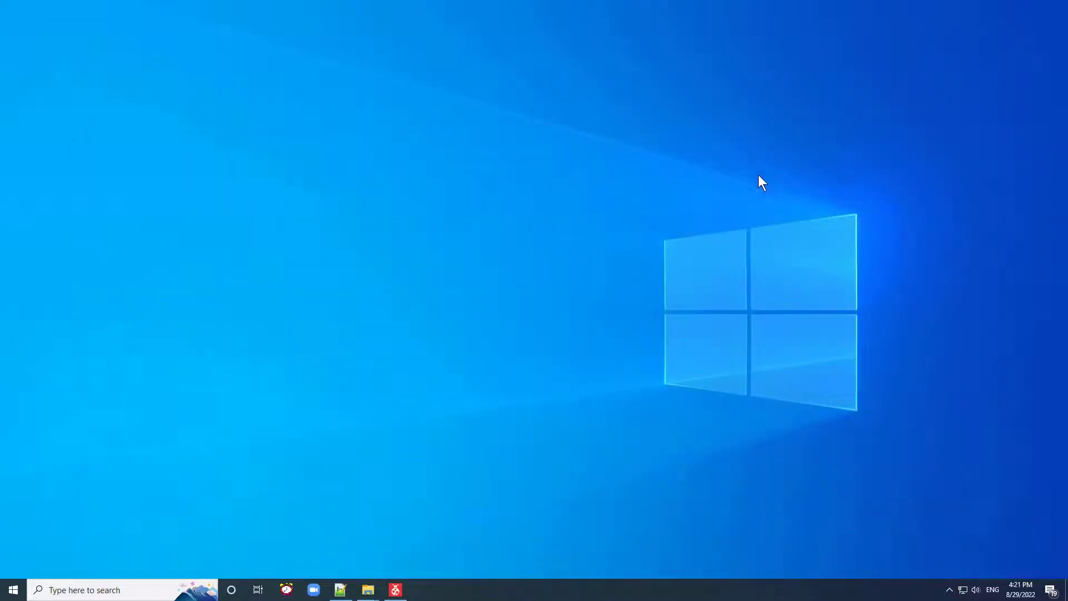
key(super+e)
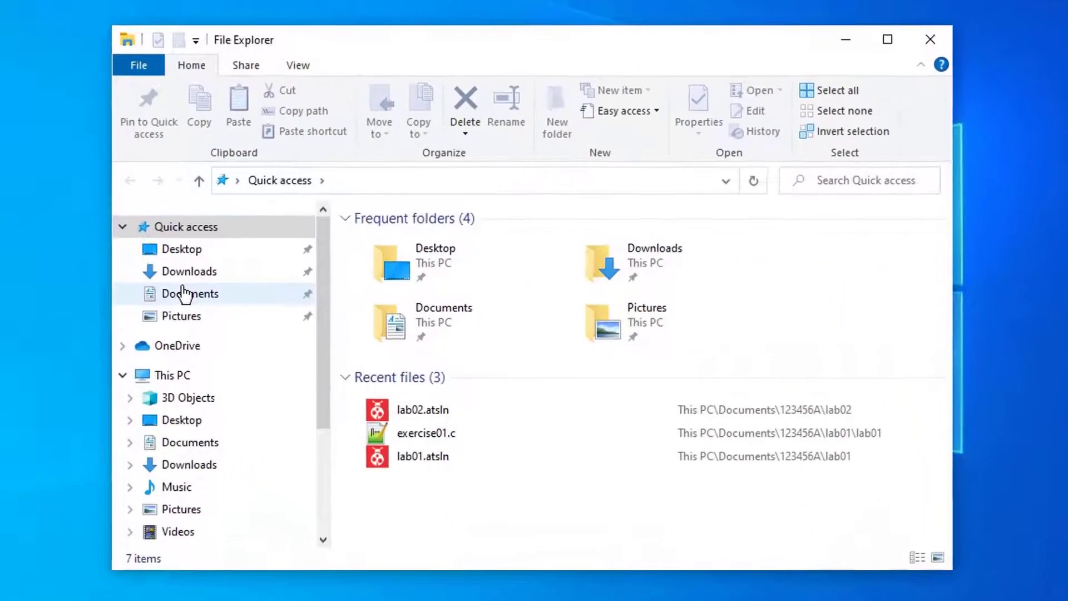
click(295, 305)
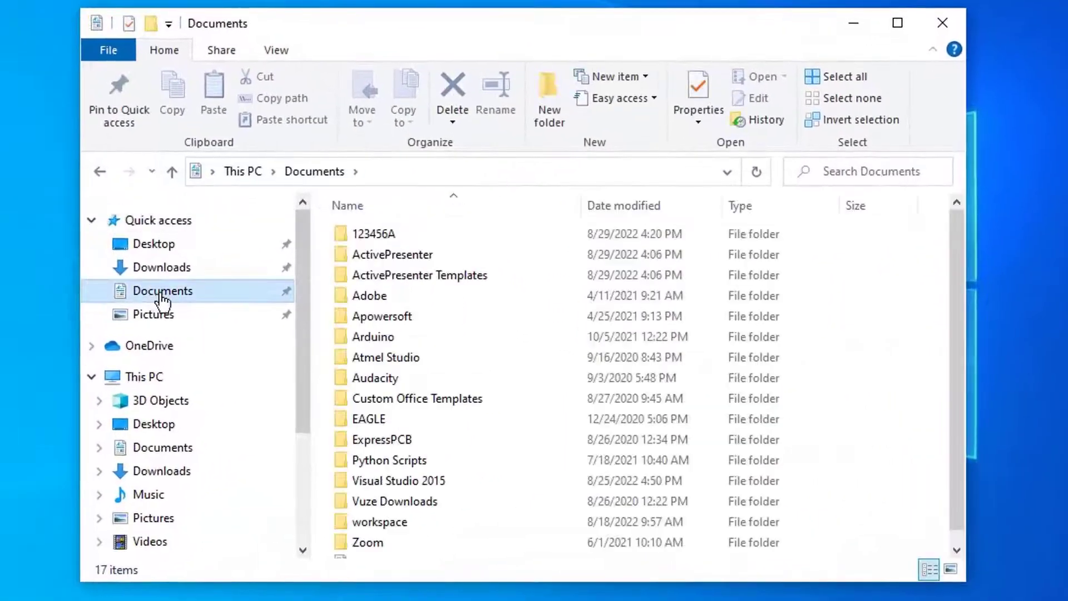
double_click(422, 235)
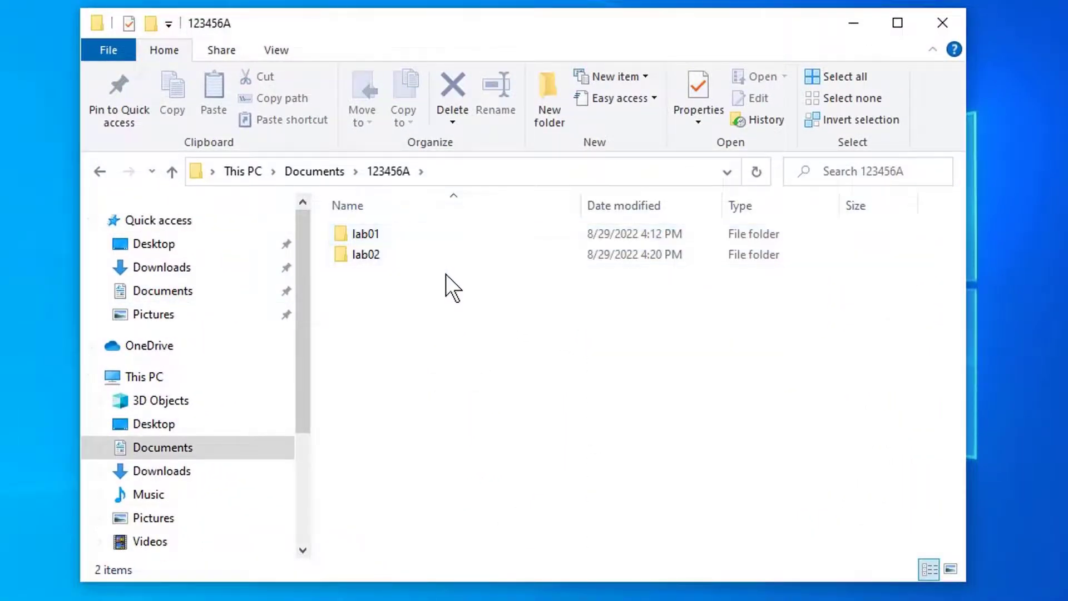
double_click(378, 236)
double_click(379, 236)
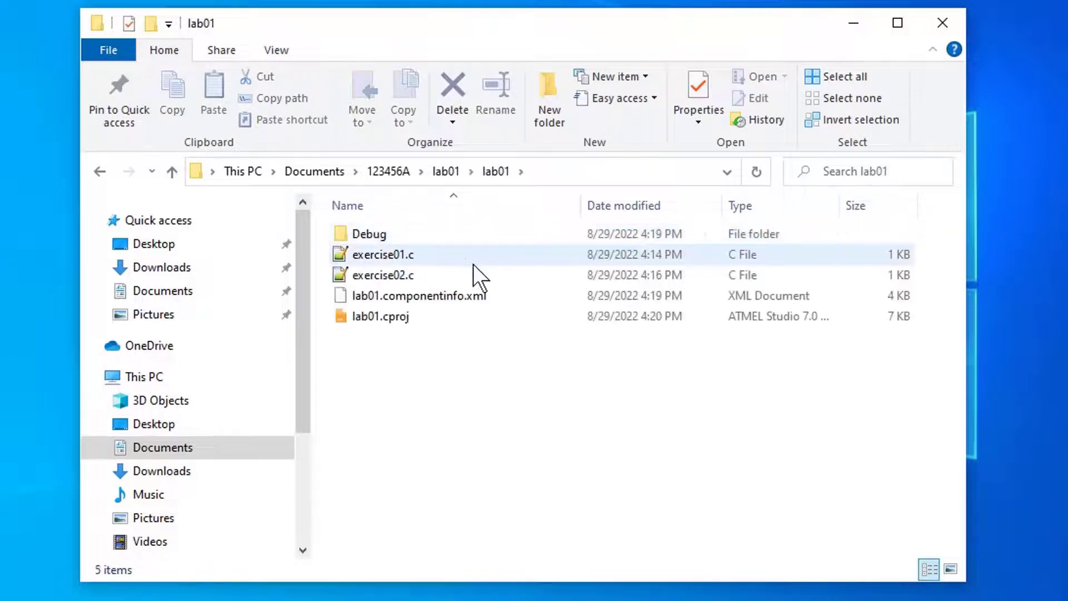
Return to the labs' parent folder, examine the files in the inner lab02 project folder, and minimize the window
click(388, 171)
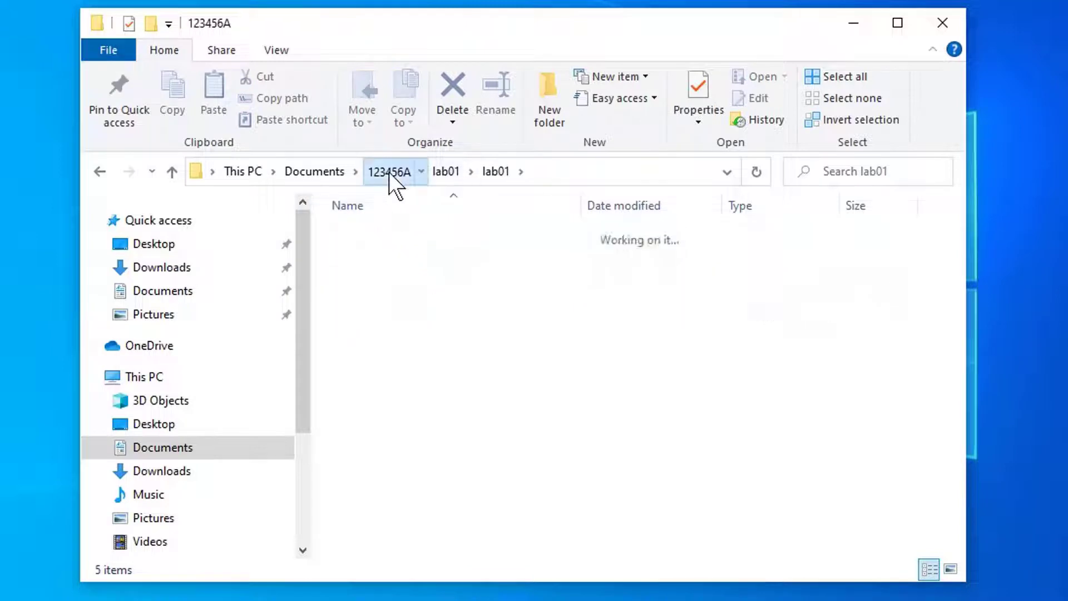
double_click(369, 255)
double_click(369, 232)
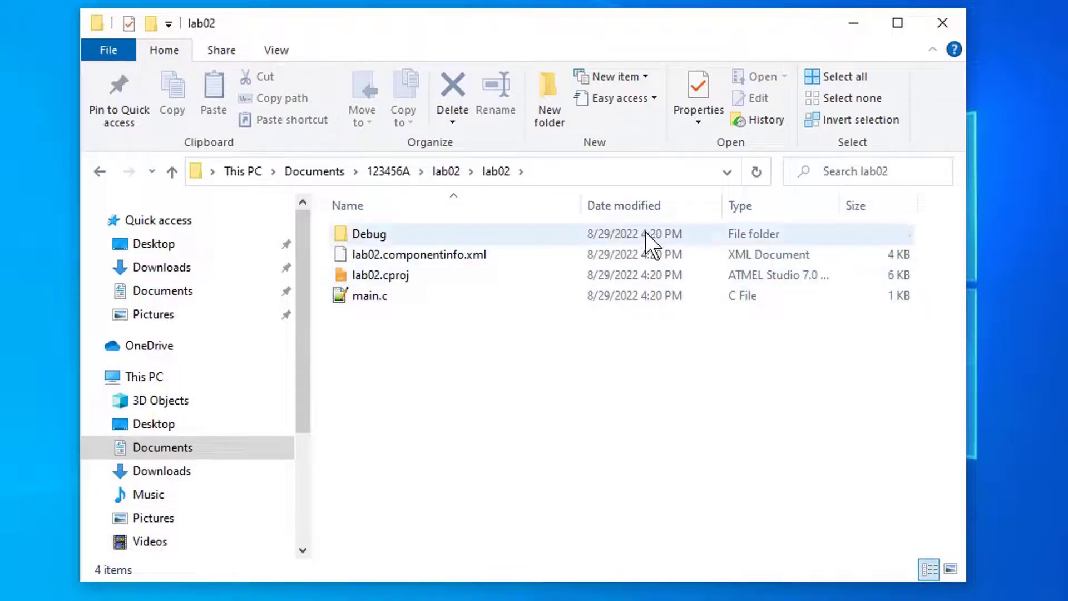
click(855, 24)
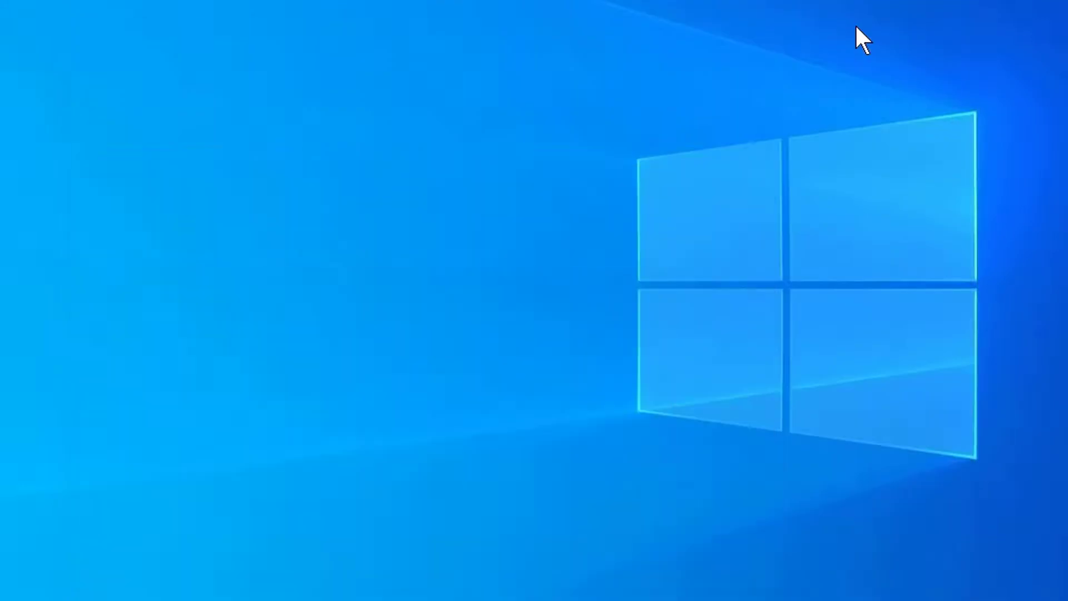